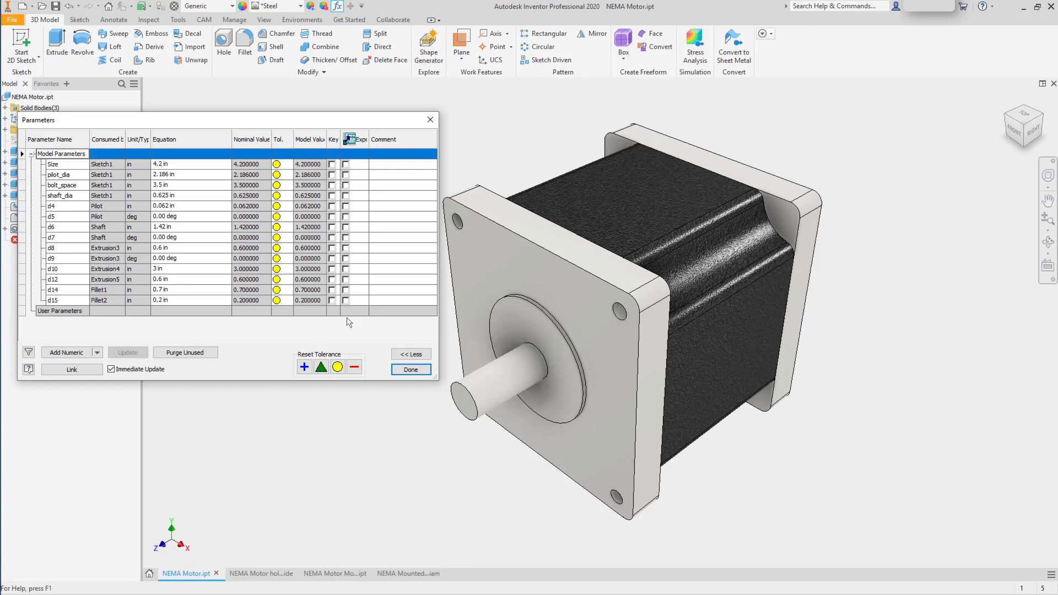
- Create an iPart from the NEMA Motor part and insert a second row in its member table
left_click(432, 120)
left_click(235, 21)
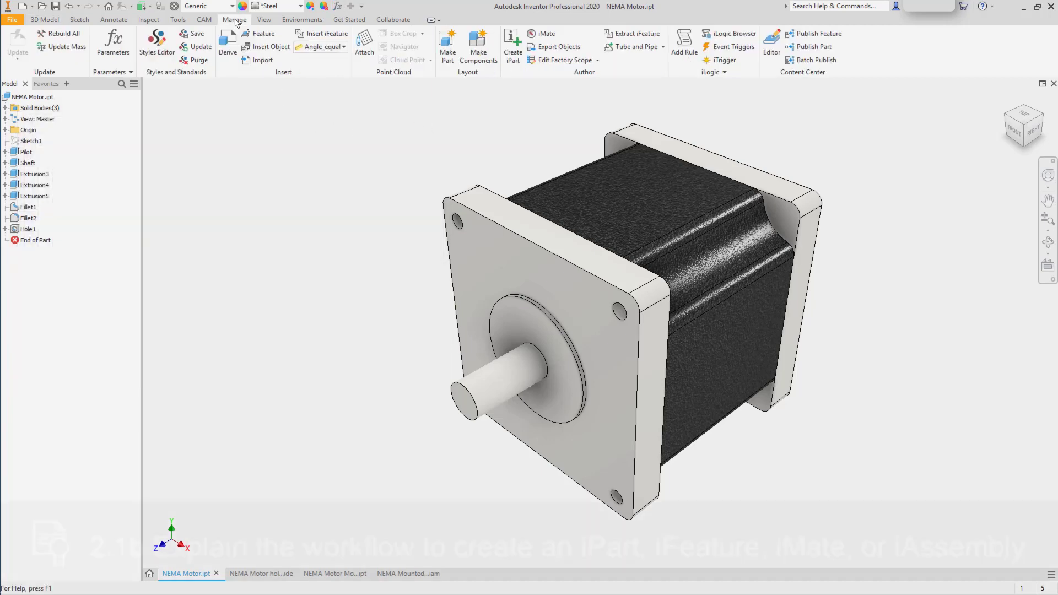
left_click(514, 45)
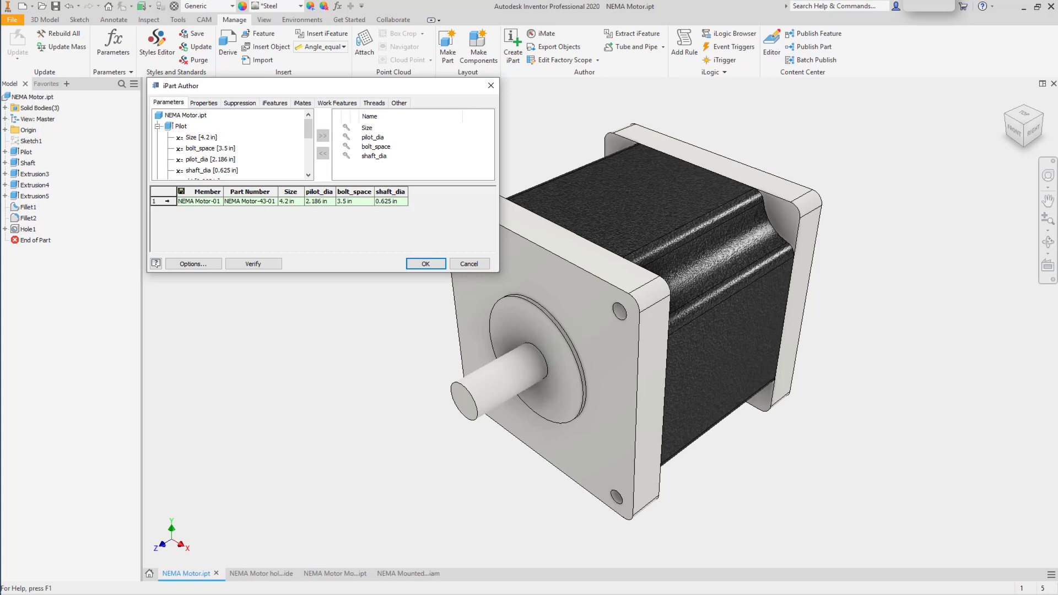
right_click(164, 201)
left_click(195, 208)
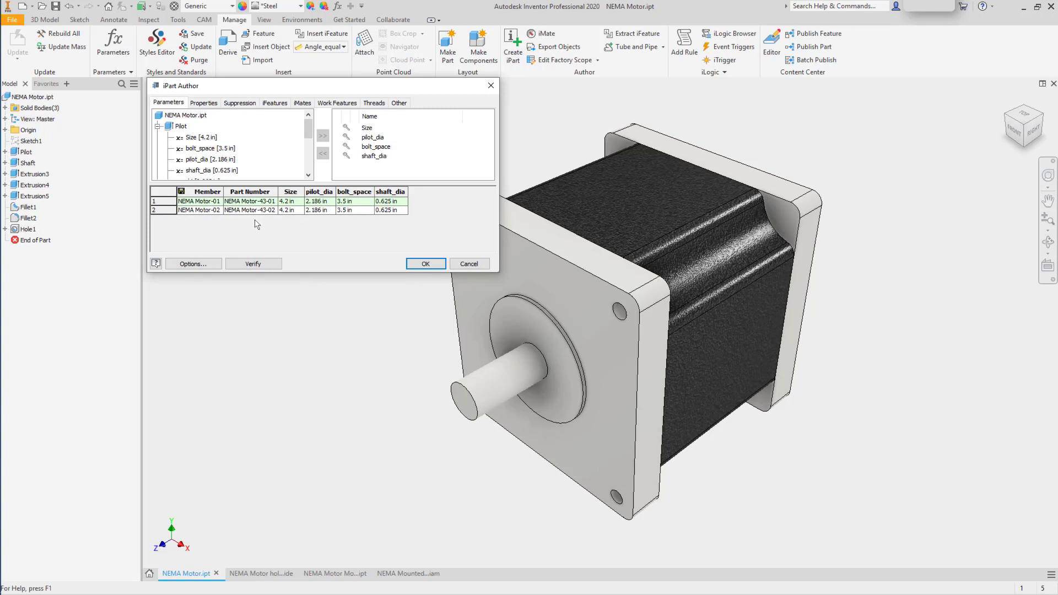
- Set the members' part numbers to NEMA Motor-43 for row 1 and NEMA Motor-34 for row 2
left_click(269, 210)
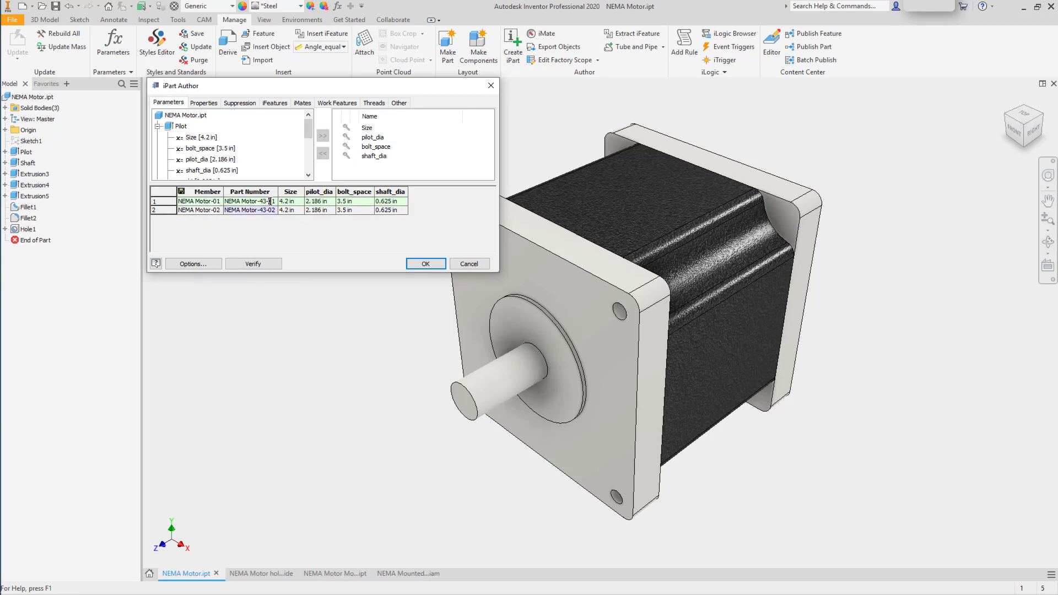
left_click(274, 201)
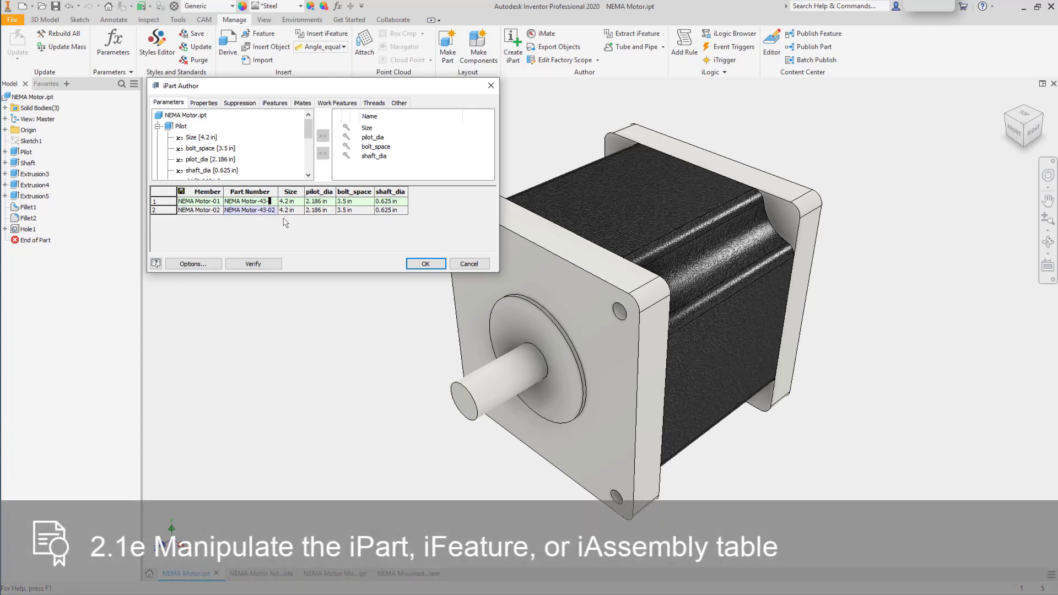
key("BackSpace")
key("BackSpace")
key("BackSpace")
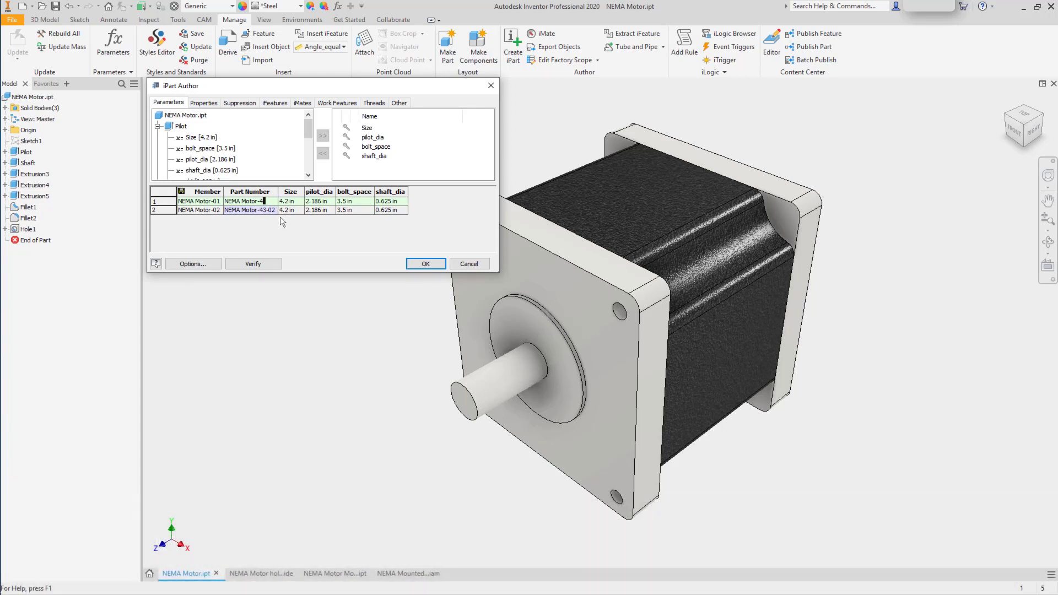
left_click(275, 210)
- Set row 2's Size to 3.4, pilot_dia to 1.875, bolt_space to 2.744 and shaft_dia to .375in, and accept the iPart table
mouse_move(296, 211)
left_mouse_down()
mouse_move(278, 209)
mouse_move(315, 210)
mouse_move(306, 211)
left_mouse_up()
type("3.4")
type("1.875")
key("Tab")
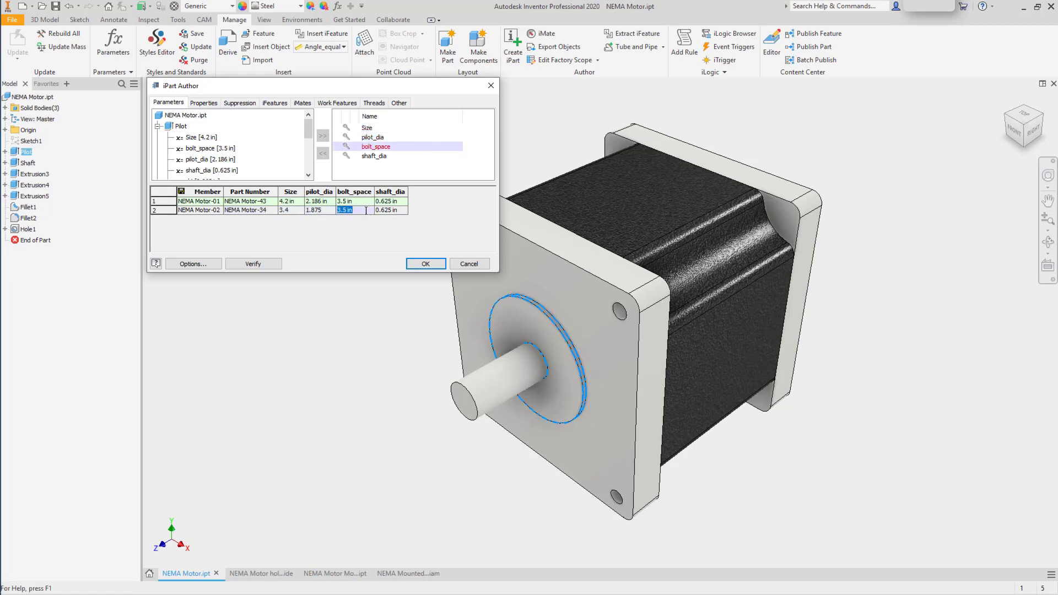
type("2.744")
key("Tab")
type(".375in")
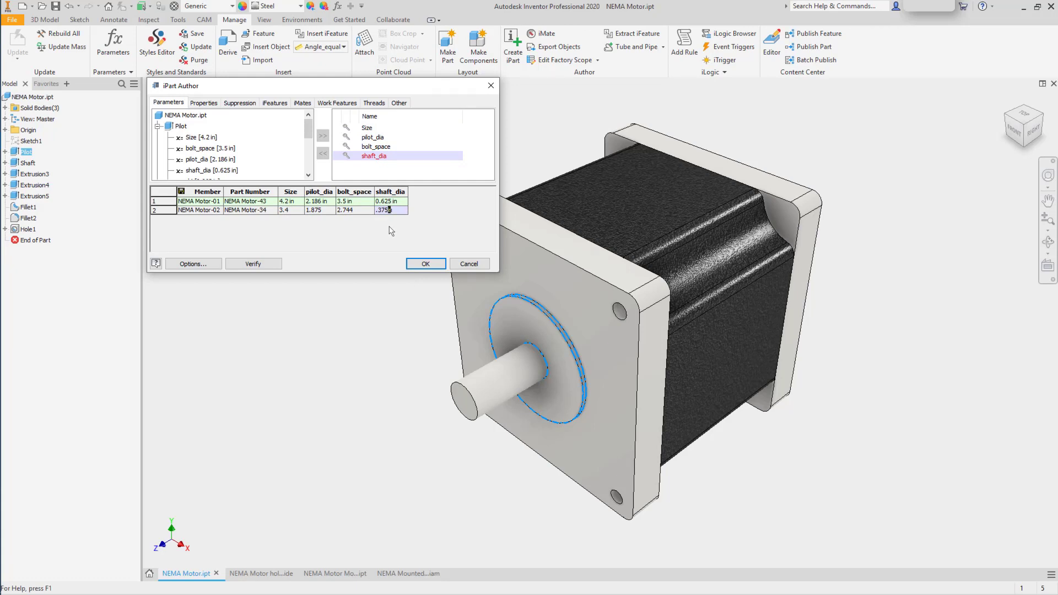
left_click(420, 265)
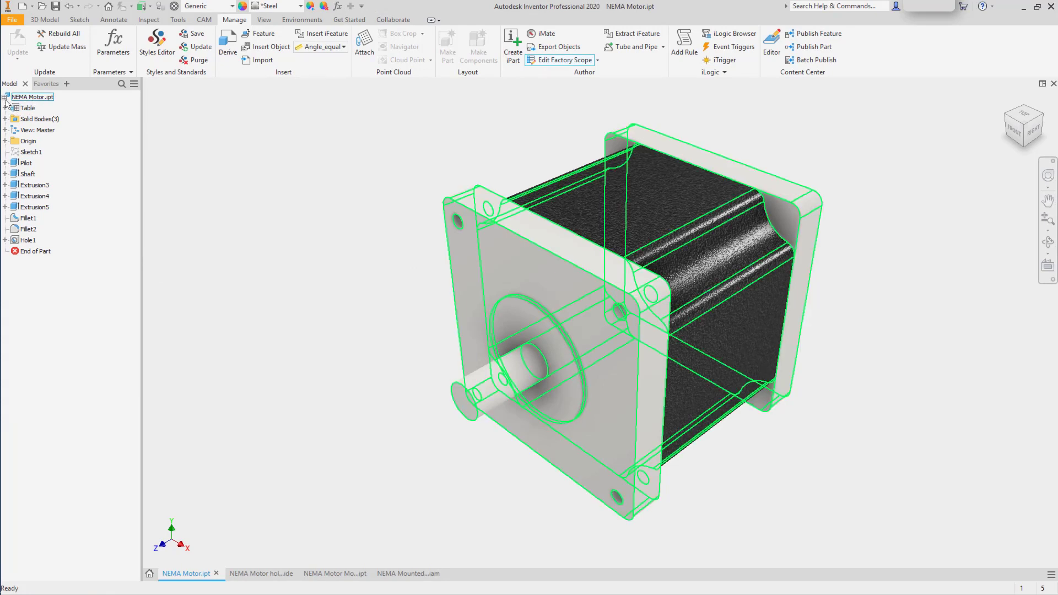
- Activate member NEMA Motor-02 to check its geometry, and make NEMA Motor-01 the active member again
left_click(5, 108)
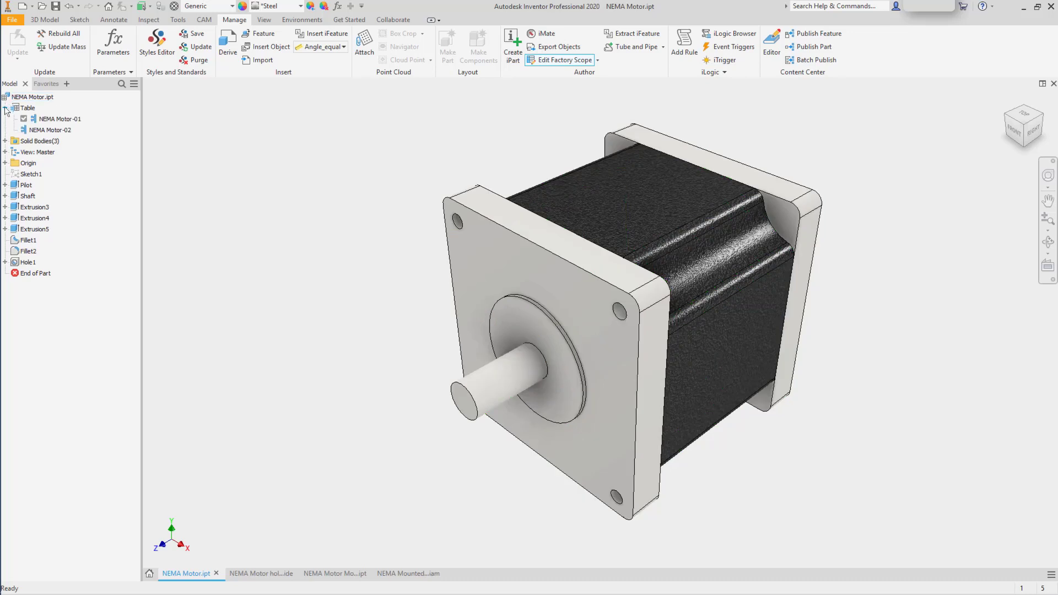
left_click(56, 130)
left_click(57, 130)
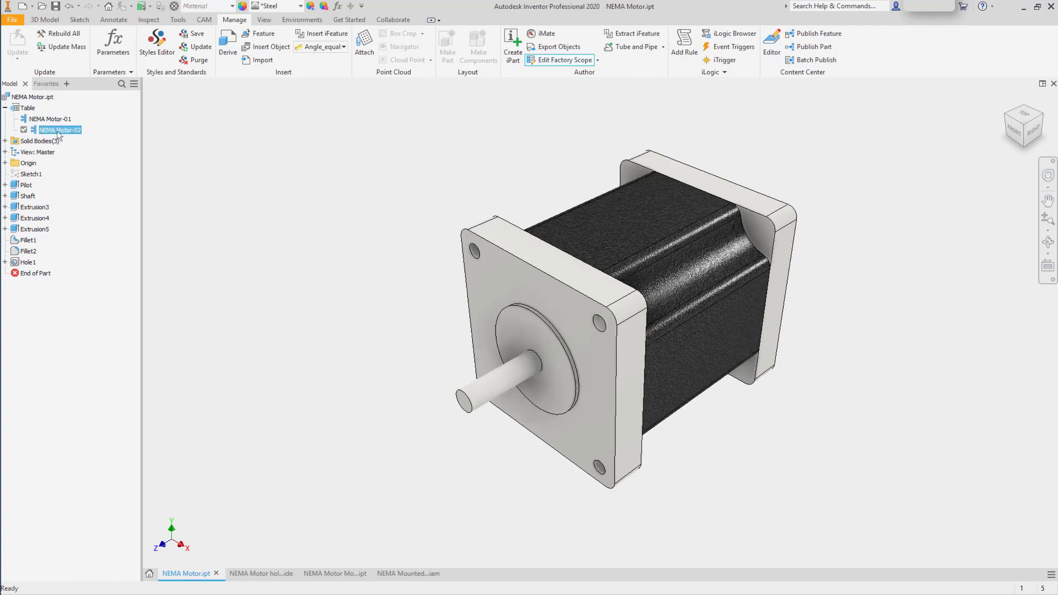
double_click(54, 119)
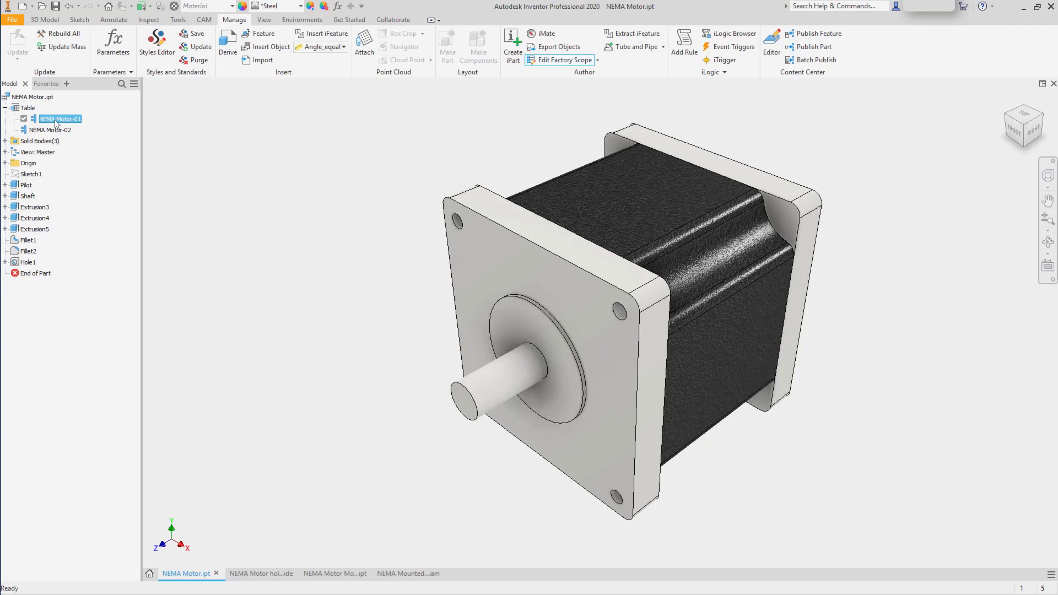
- Assign key 1 to the Part Number column in the iPart table
double_click(26, 108)
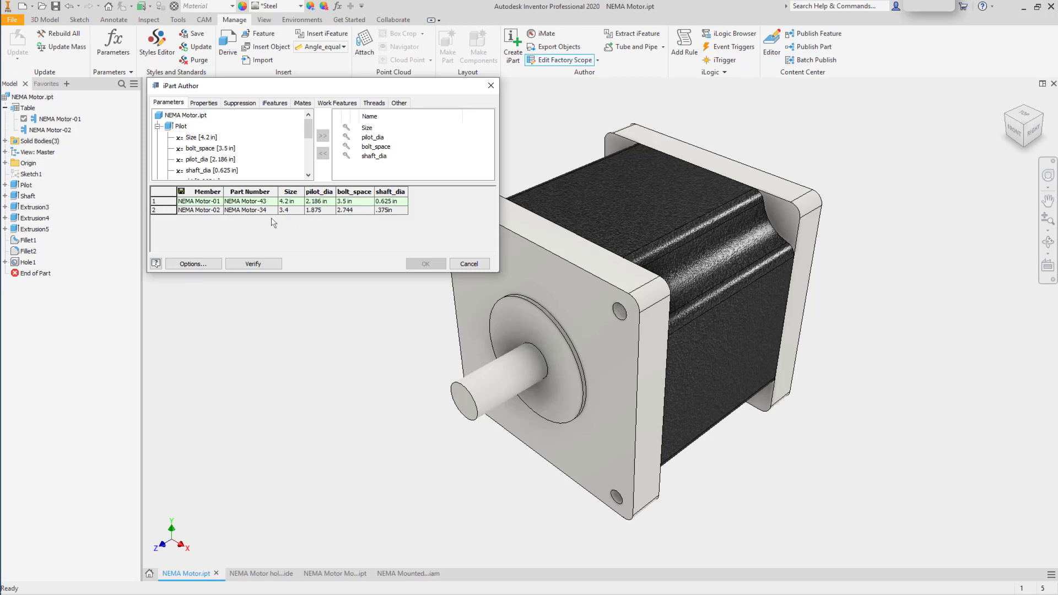
left_click(271, 196)
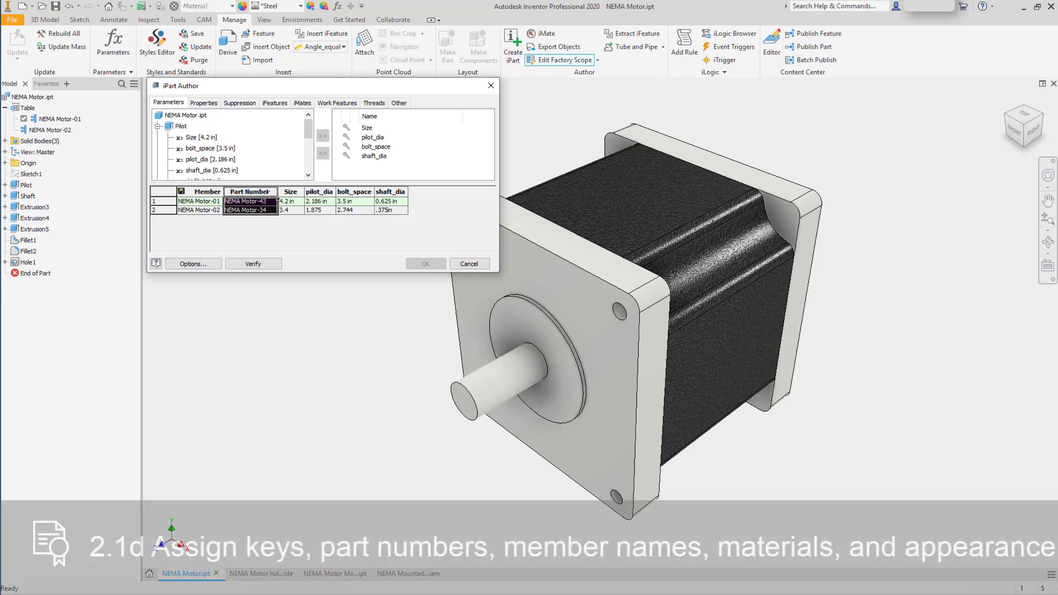
right_click(270, 196)
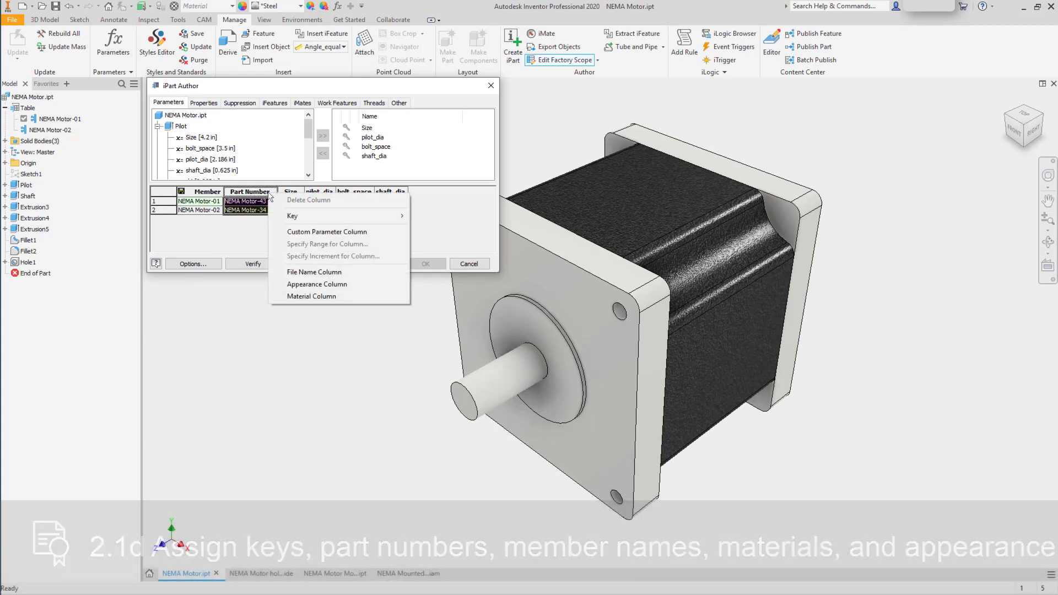
mouse_move(385, 216)
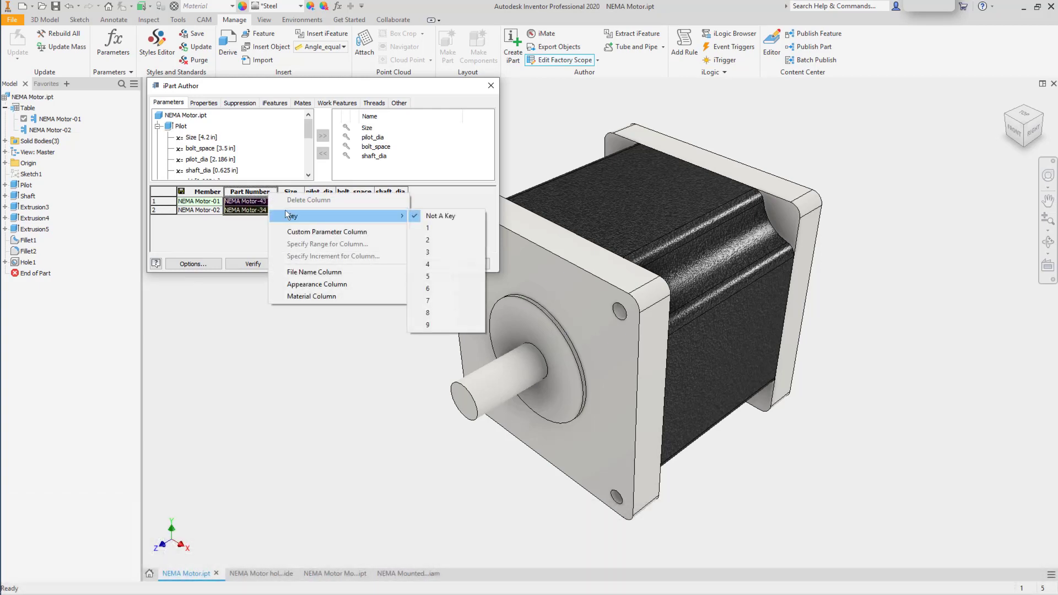
left_click(448, 224)
left_click(424, 264)
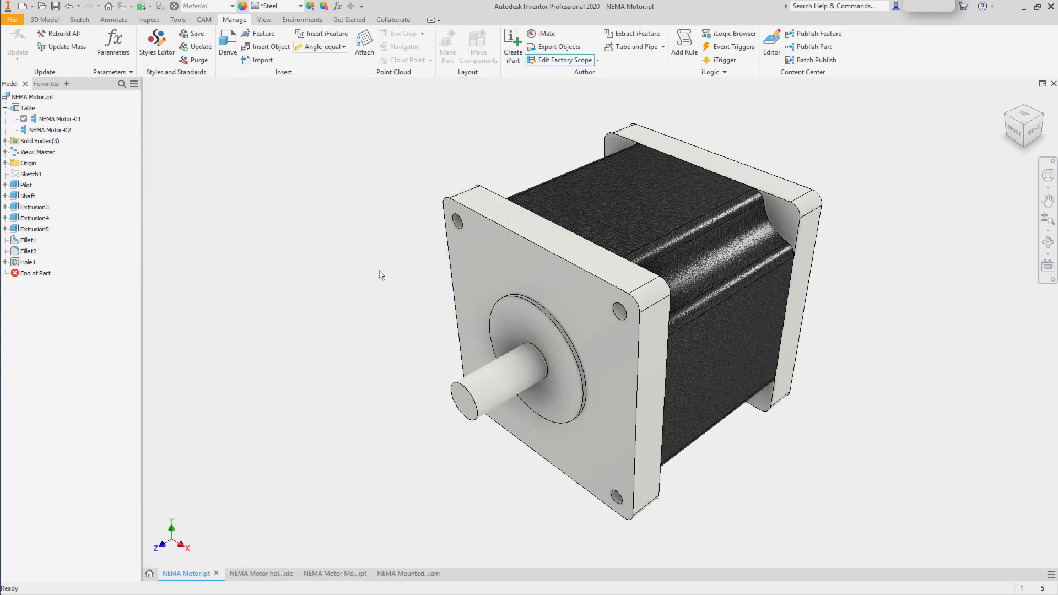
- Create an Insert iMate on the circular edge where the pilot meets the motor's front flange and rename it Shaft
left_click(543, 35)
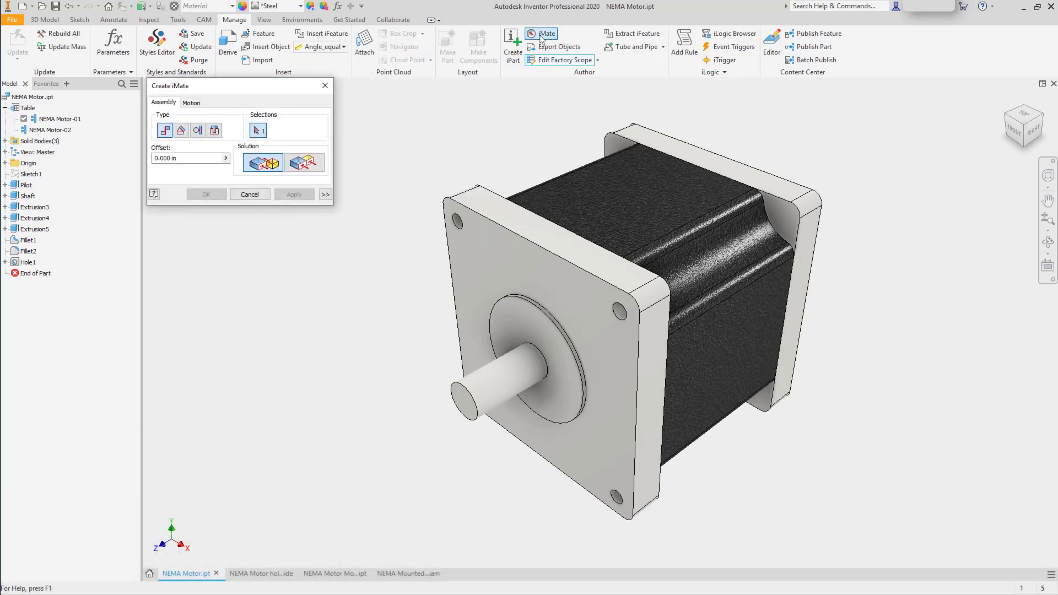
left_click(215, 131)
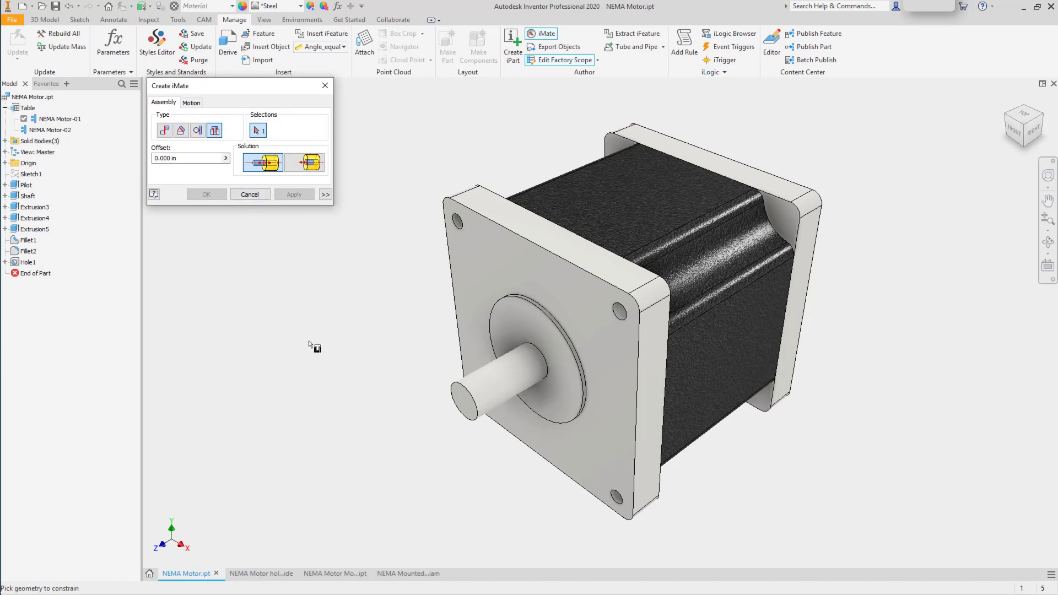
left_click(530, 297)
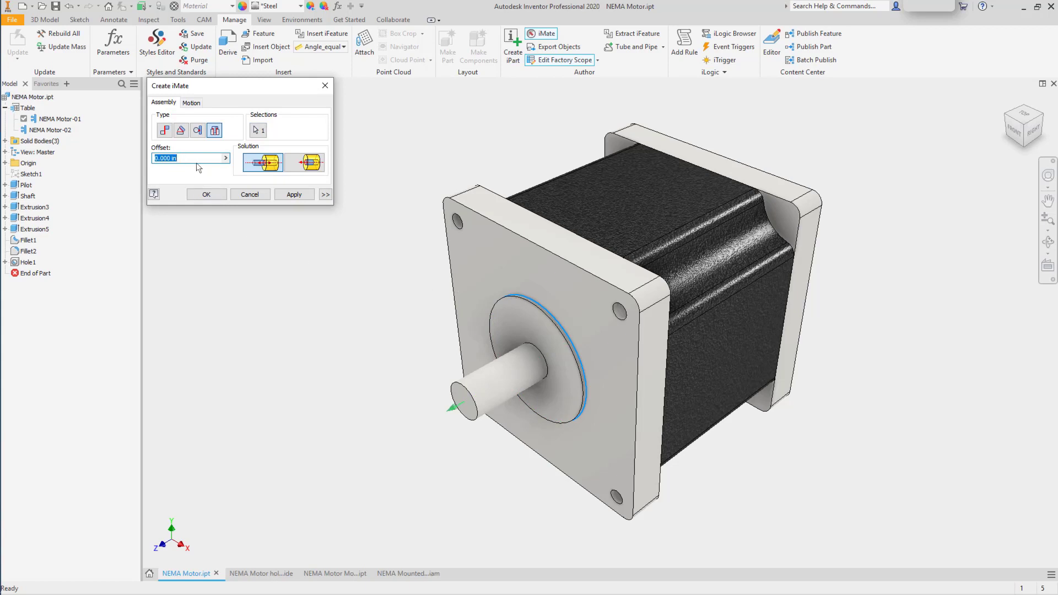
left_click(214, 197)
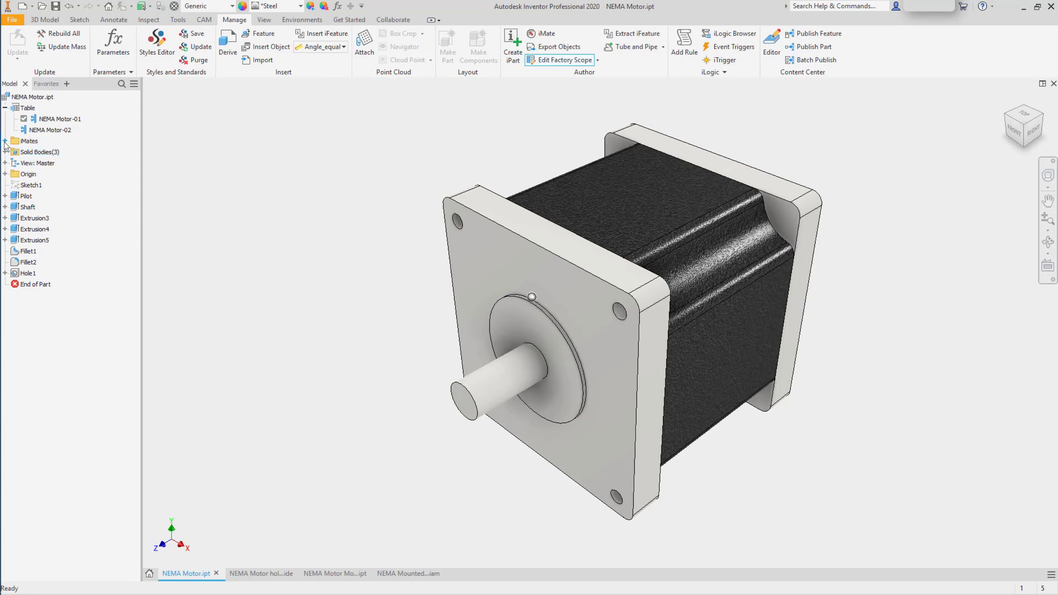
left_click(5, 141)
left_click(40, 154)
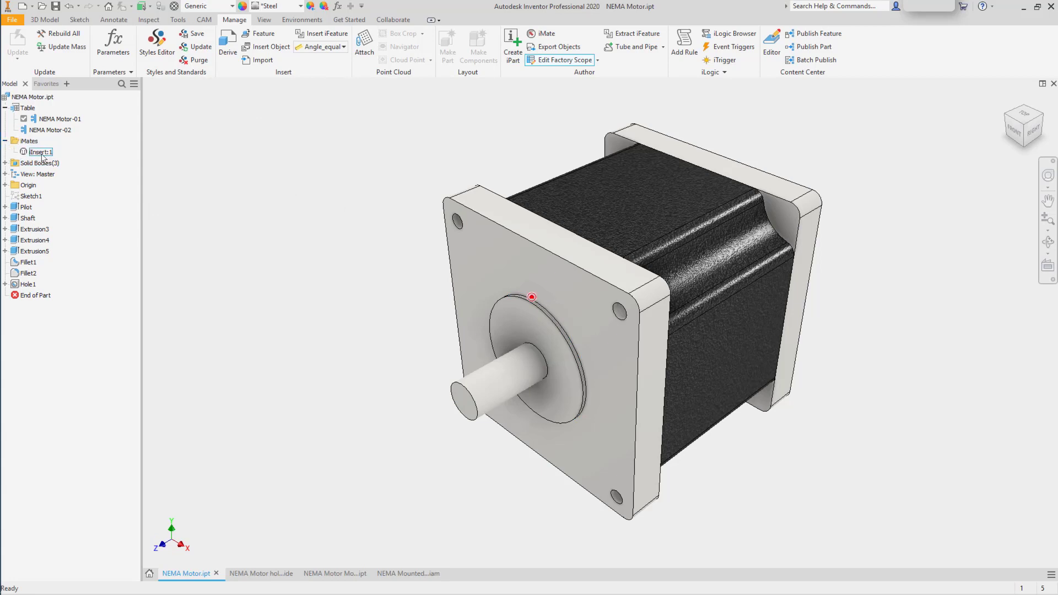
left_click(41, 152)
type("Shaft")
key("Return")
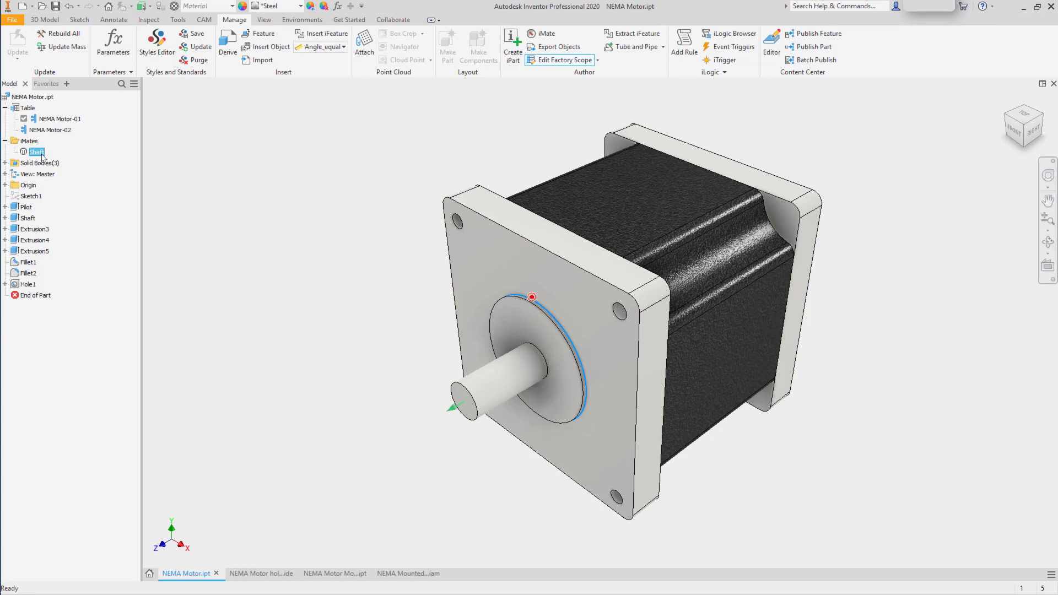
- Create a Mate iMate on the axis of the flange's upper bolt hole nearest the motor's side and rename it Screw
left_click(544, 35)
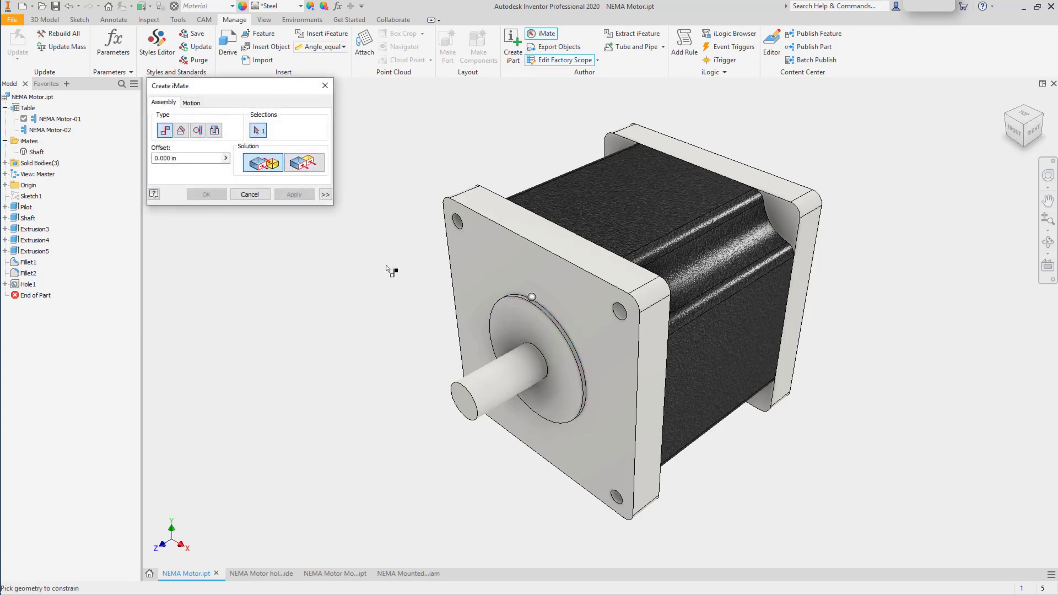
left_click(621, 313)
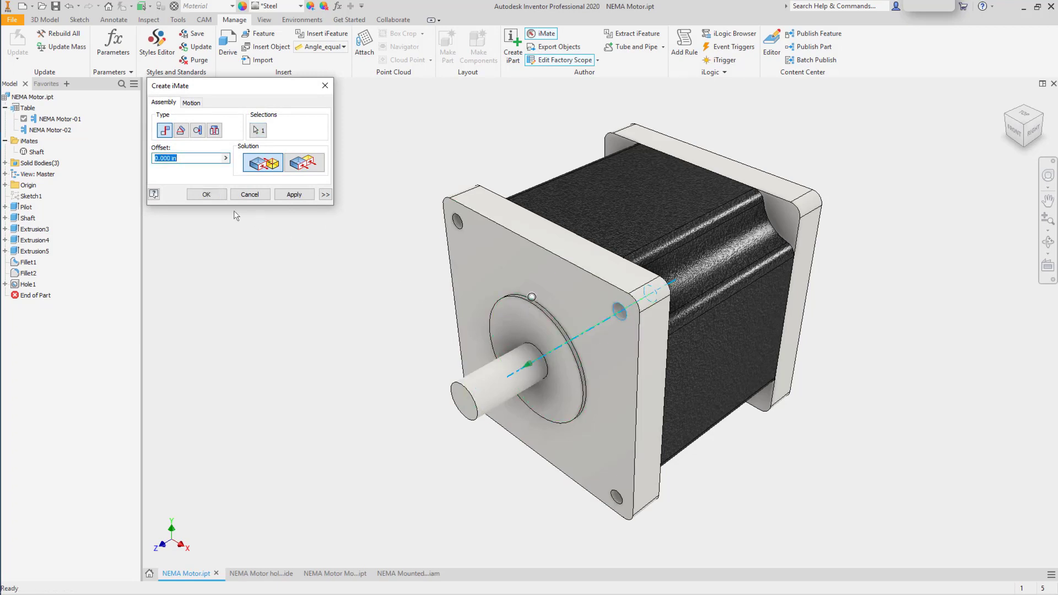
left_click(206, 194)
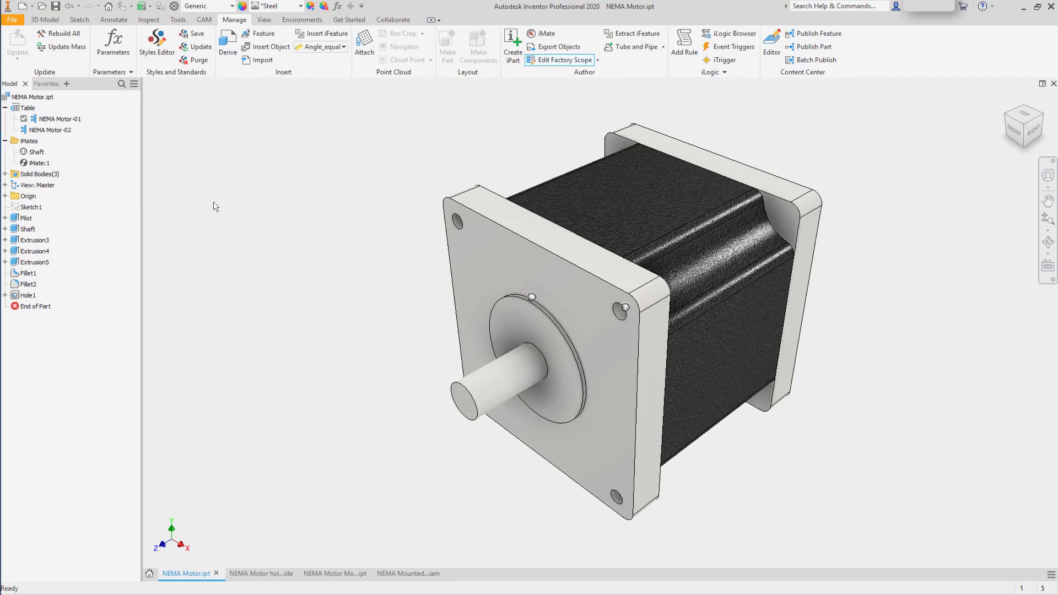
left_click(37, 163)
left_click(38, 163)
type("Screw")
key("Return")
- Combine the Shaft and Screw iMates into a composite iMate and rename it Motor
left_click(36, 153)
left_click(38, 163, "ctrl")
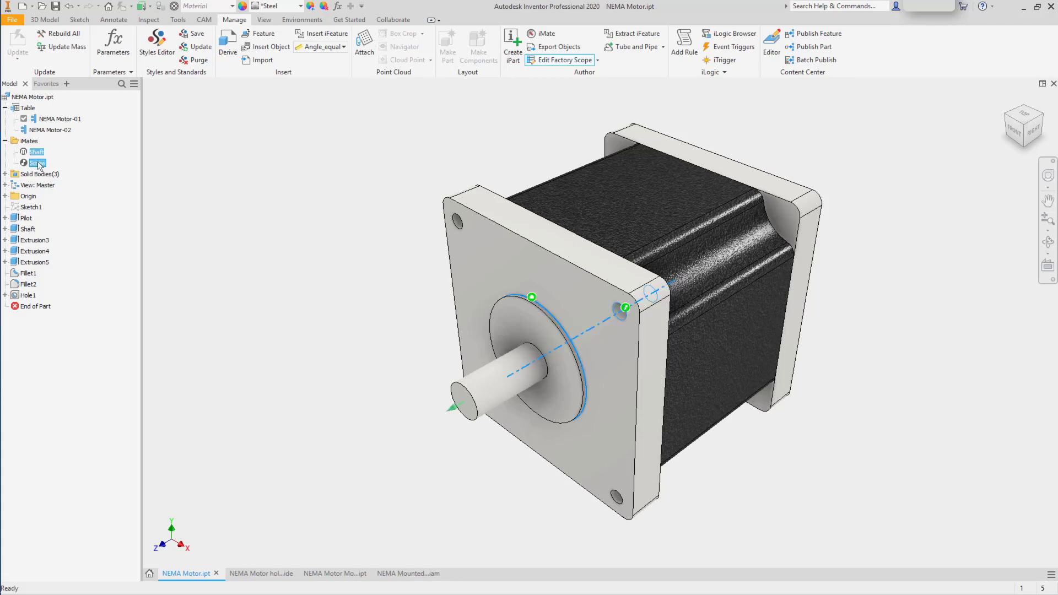
right_click(38, 164)
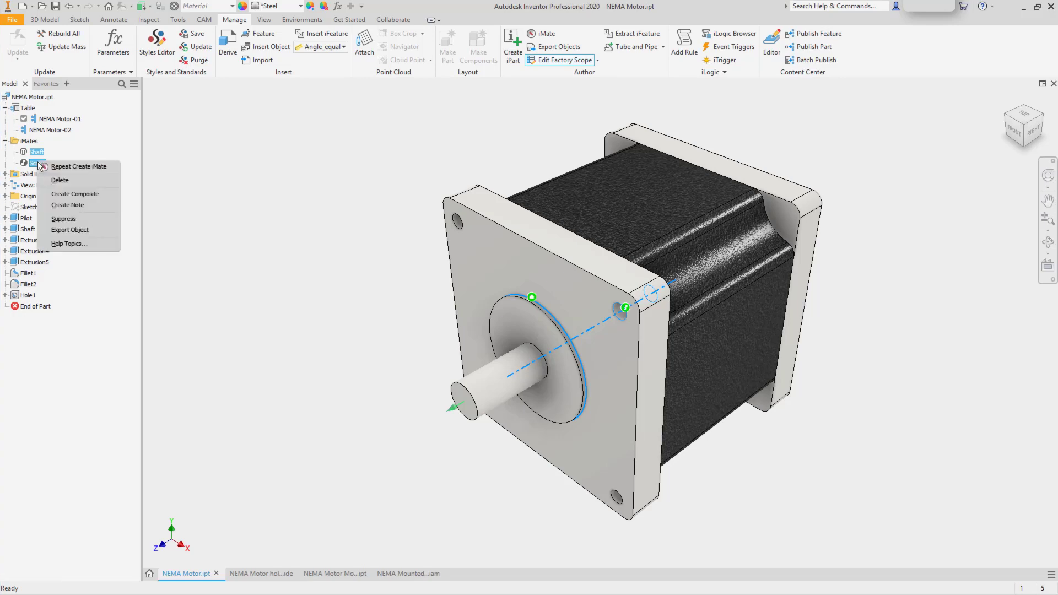
left_click(77, 194)
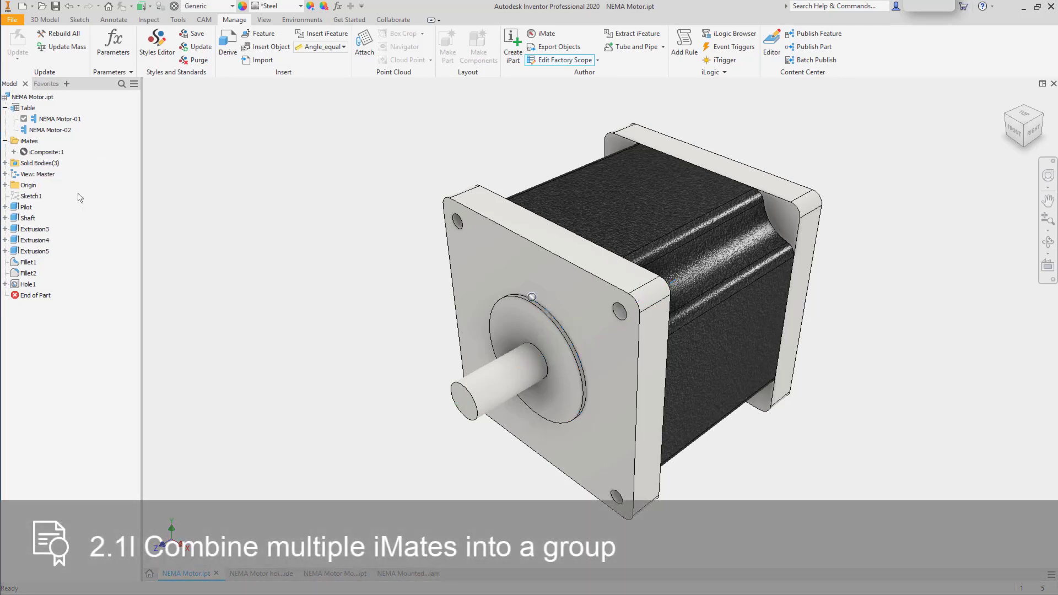
left_click(48, 153)
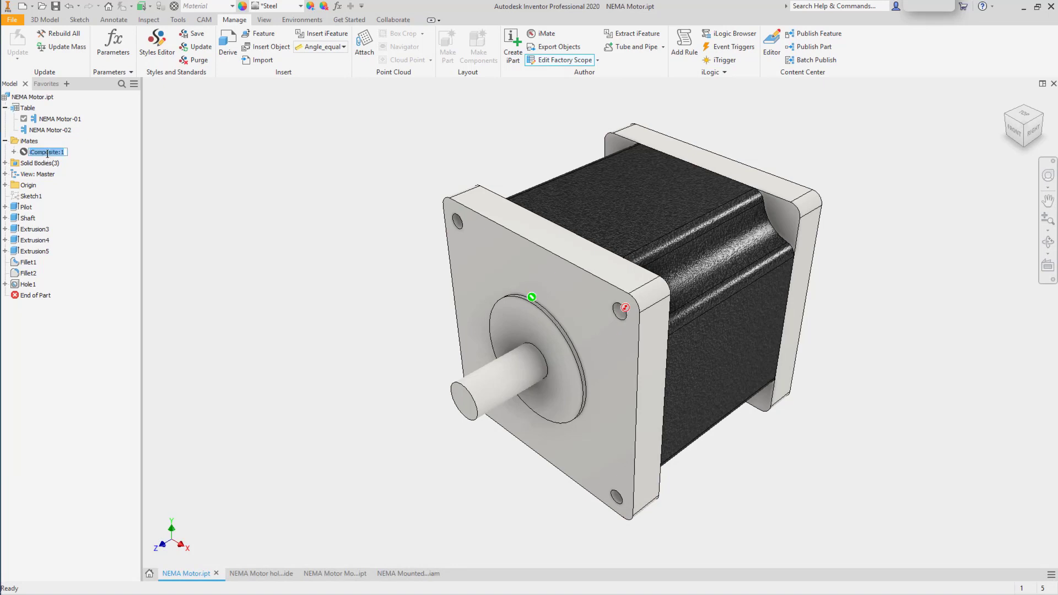
type("Motor")
key("Return")
left_click(173, 165)
- Switch to NEMA Motor hole feature.ide and insert a second row in its iFeature author table
left_click(275, 573)
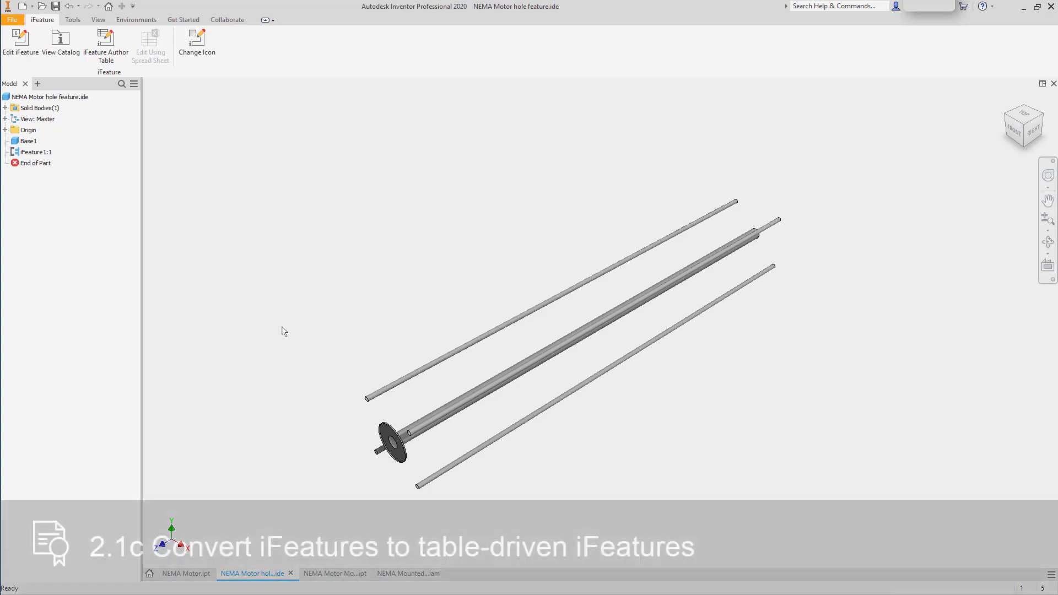
left_click(114, 45)
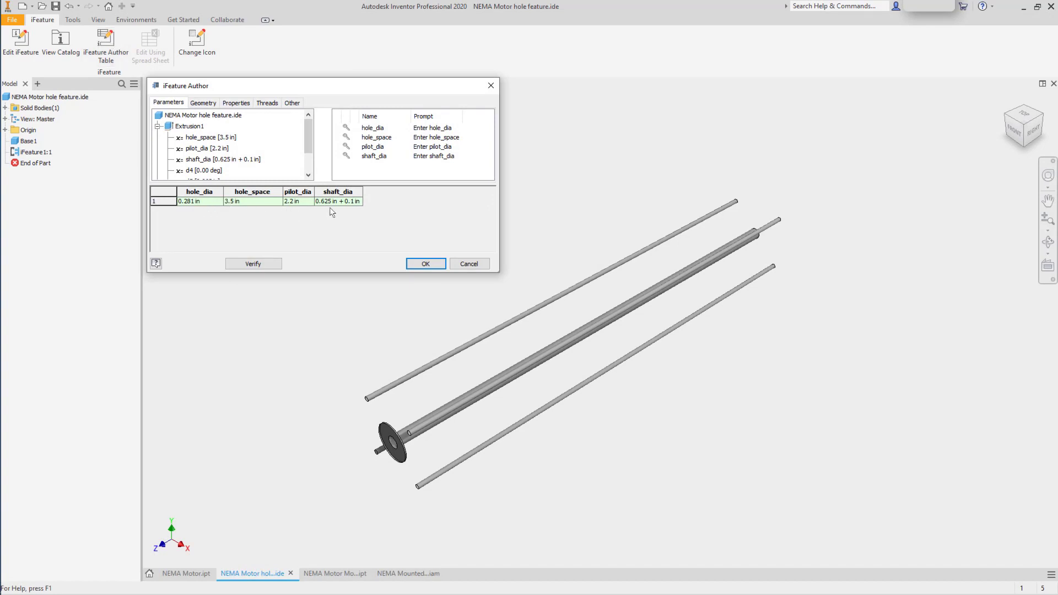
right_click(172, 202)
left_click(194, 210)
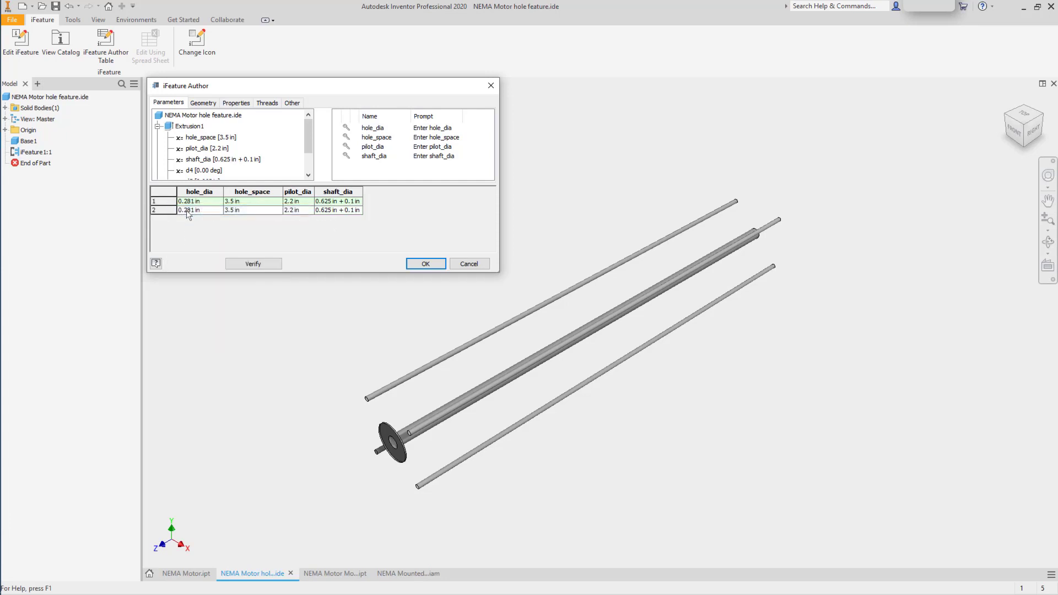
- In the second table row set hole_dia to .218, hole_space to 2.744, pilot_dia to 1.875 and shaft_dia to 0.375 in + 0.1 in
double_click(199, 210)
type(".218")
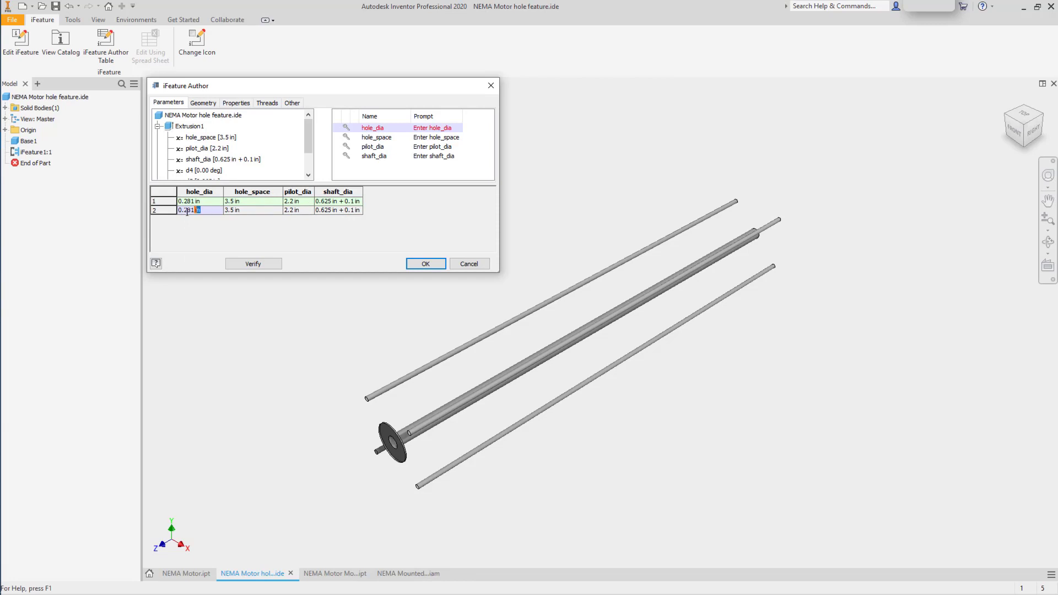
left_click(245, 212)
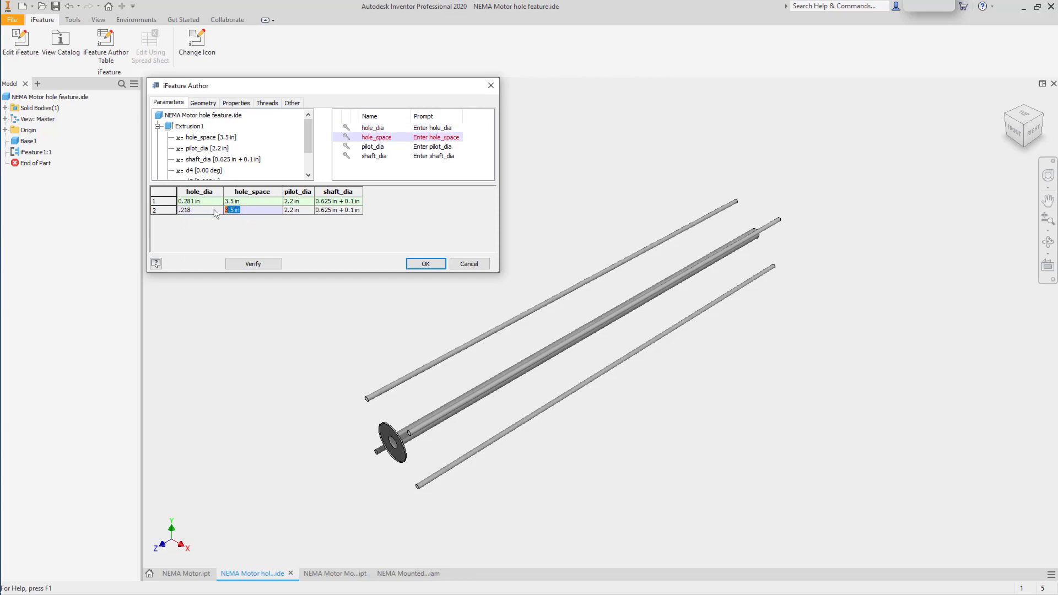
type("2.744")
left_click(299, 211)
type("1.87")
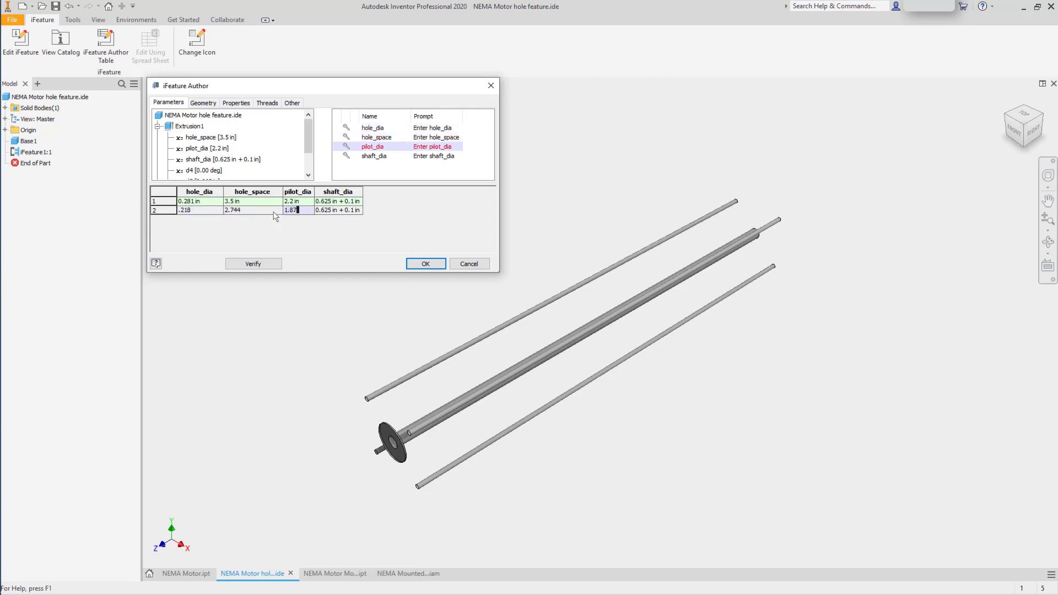
type("5")
left_click(332, 212)
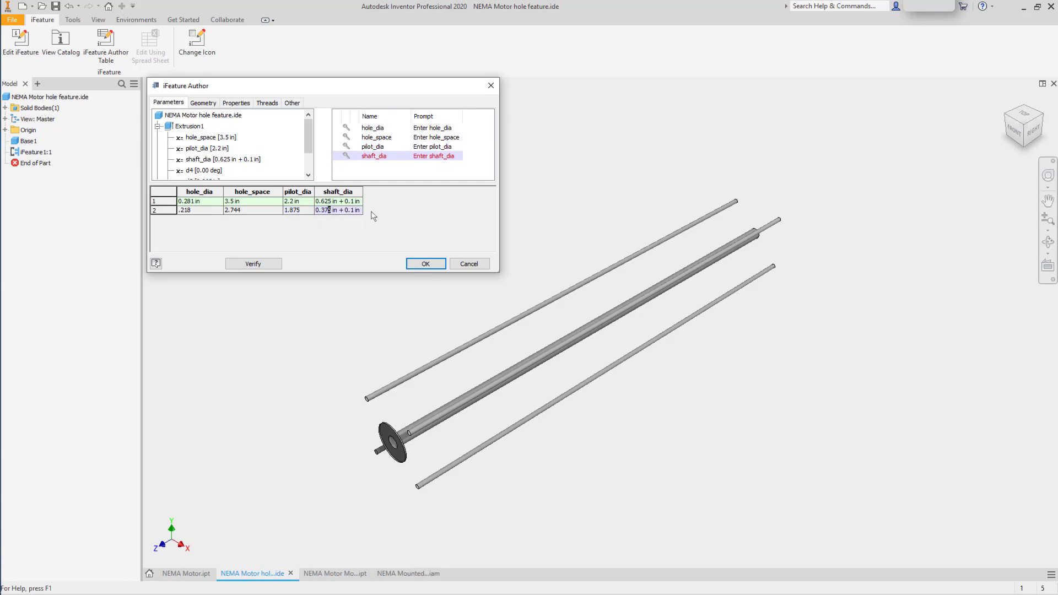
- Add a custom Motor size column to the iFeature table and make it the key
left_click(292, 103)
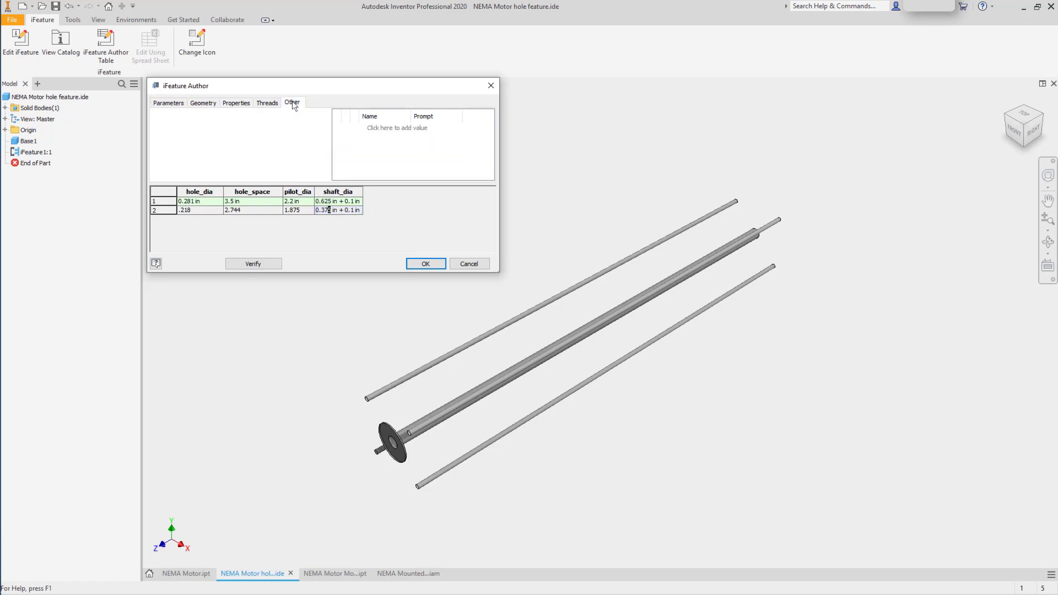
left_click(382, 128)
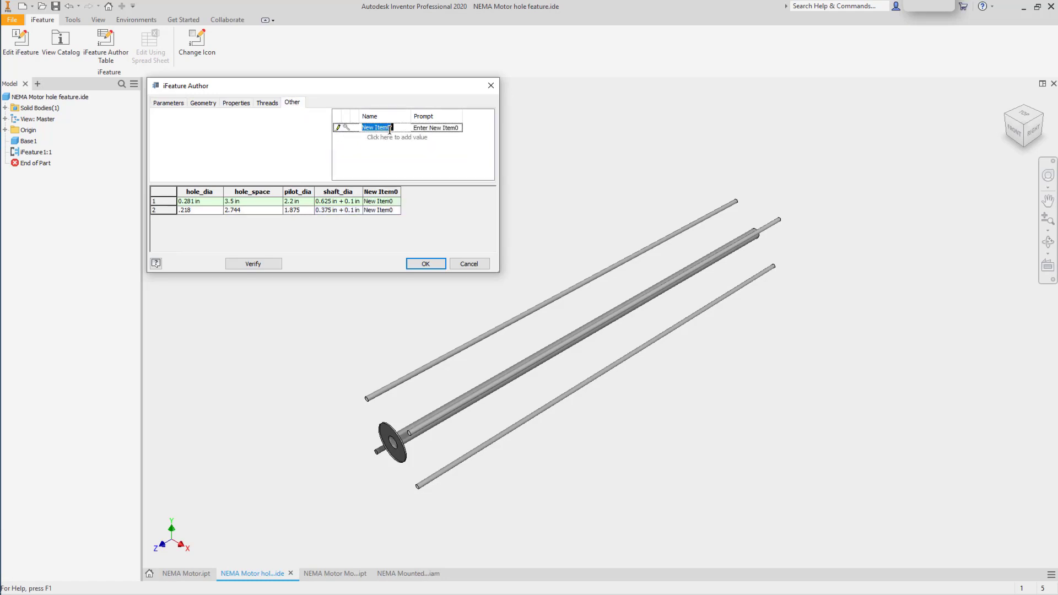
type("Motor size")
left_click(346, 128)
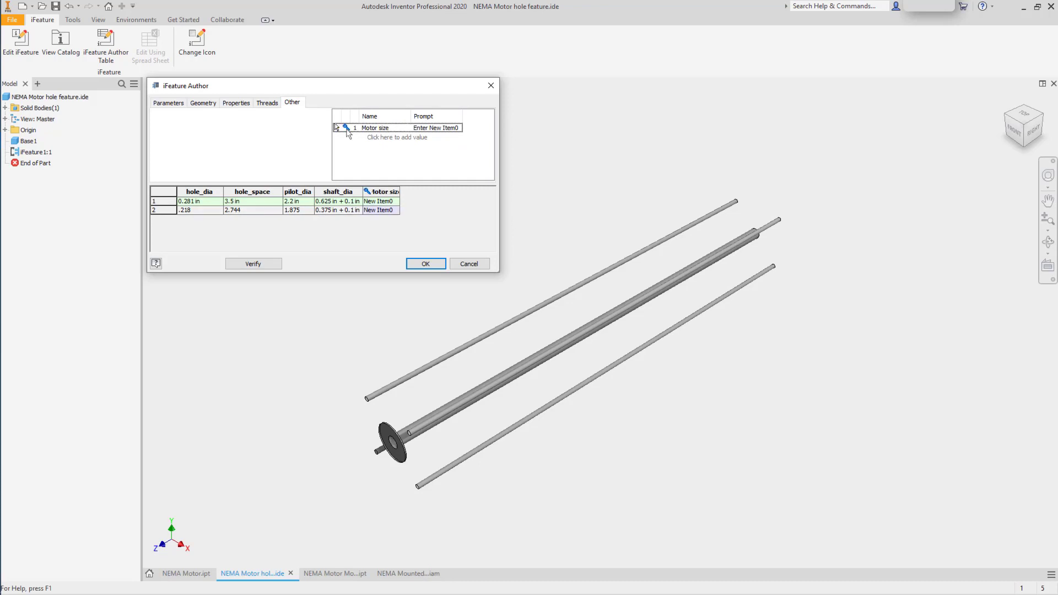
- Set Motor size to NEMA 43 in the first row and NEMA 34 in the second, and accept the iFeature table
left_click(391, 202)
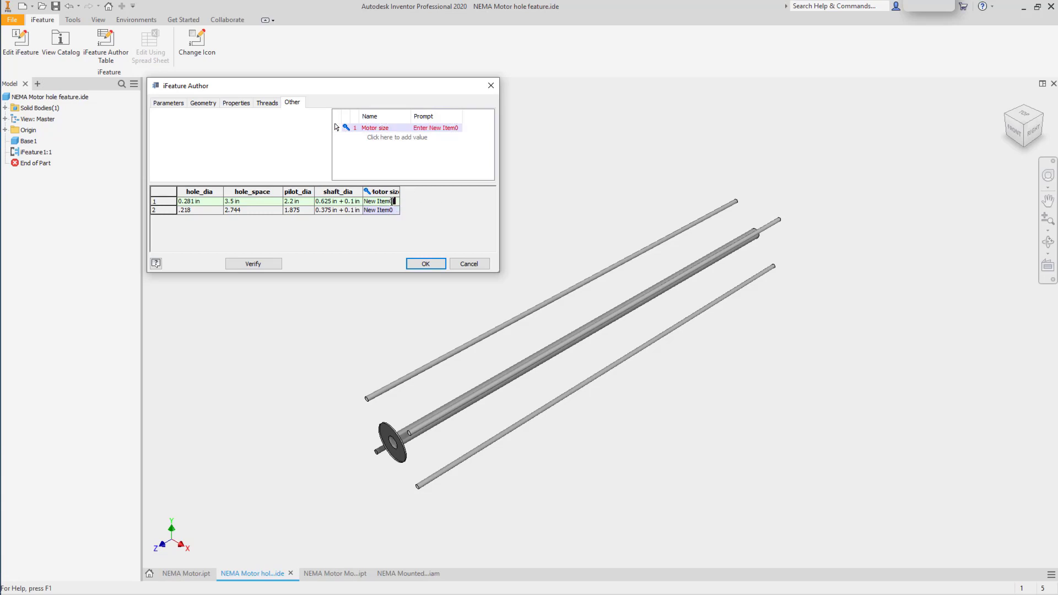
double_click(380, 202)
type("NEMA 43")
key("Return")
type("NEMA")
left_click(417, 265)
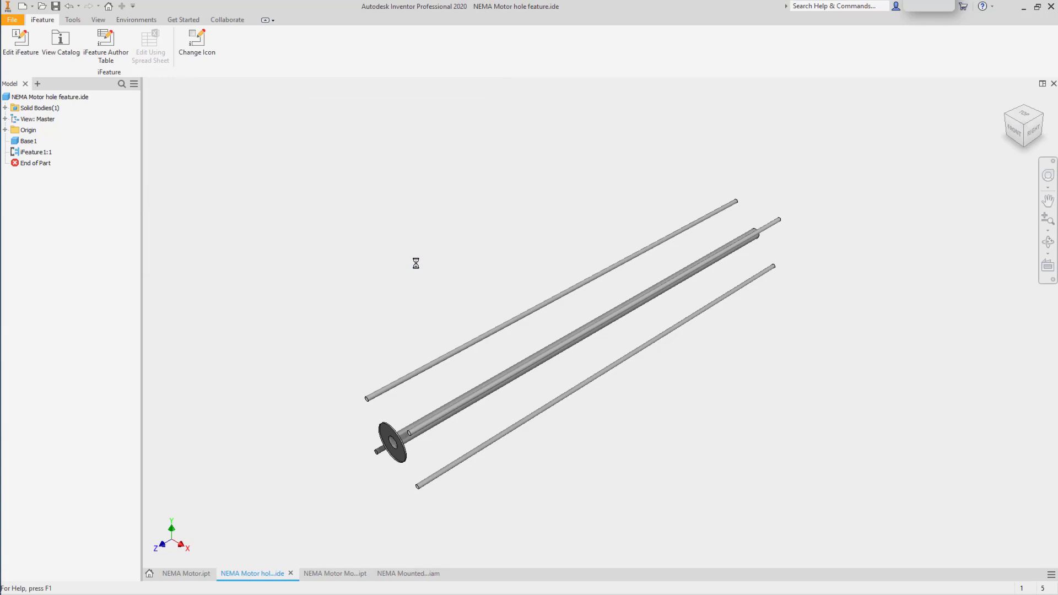
- Expand the iFeature's table in the model tree, and save and close NEMA Motor hole feature.ide
left_click(6, 152)
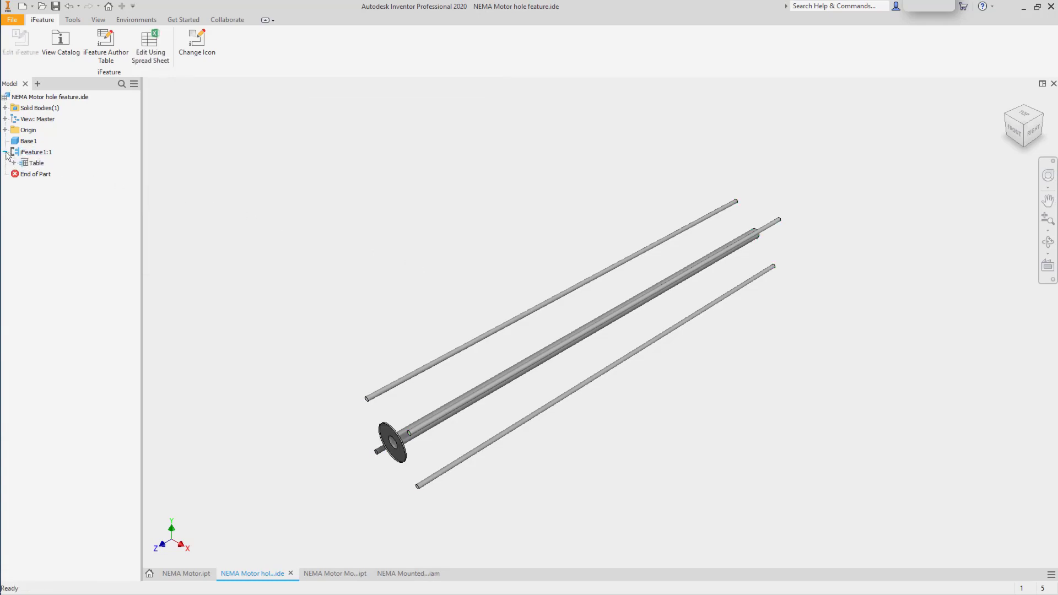
left_click(13, 163)
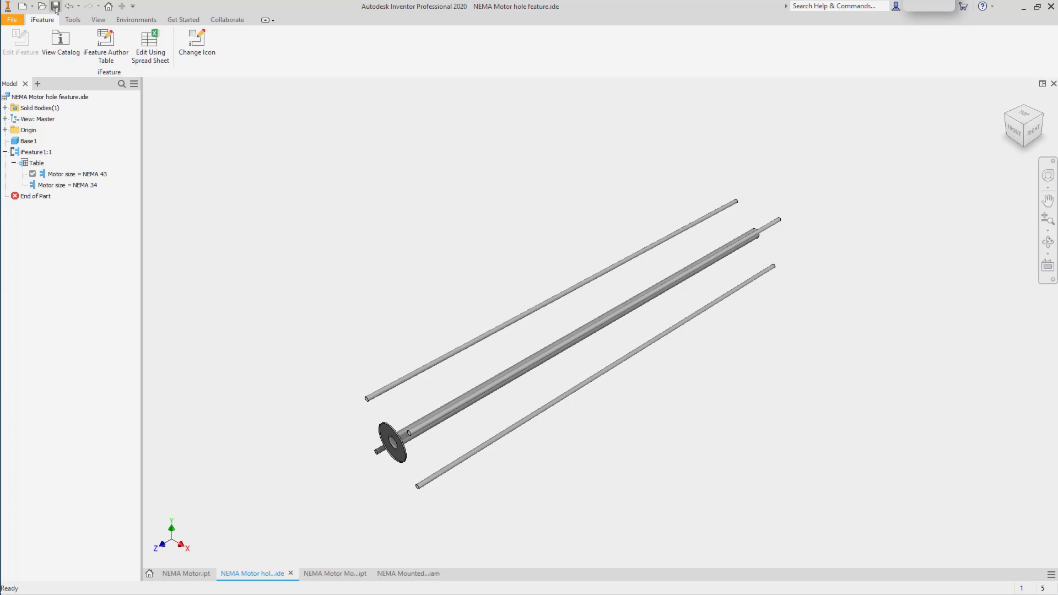
left_click(290, 572)
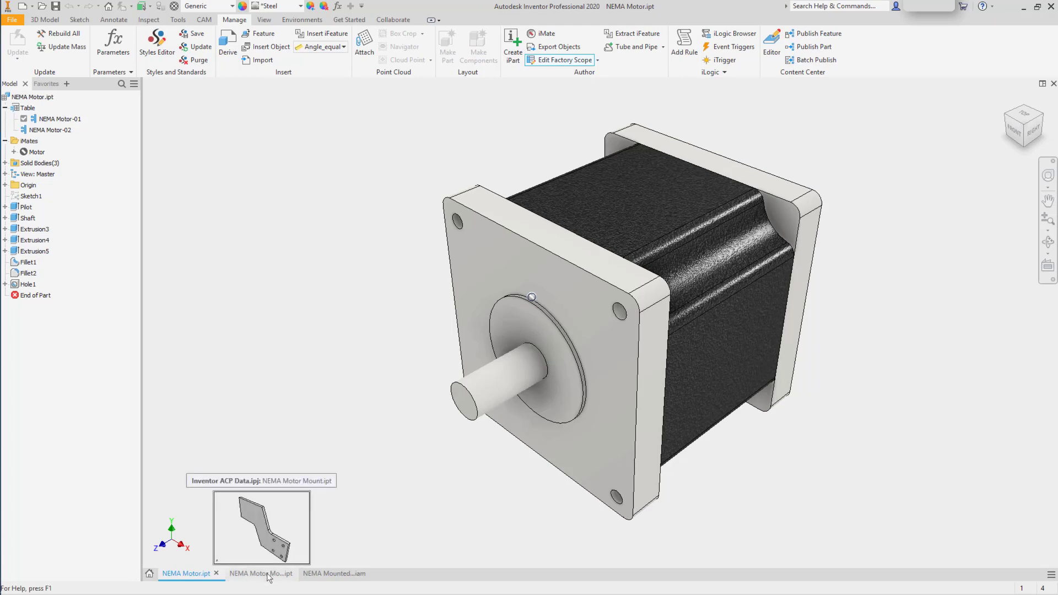
- Switch to NEMA Motor Mount.ipt and display the Insert command group among the 3D modeling tools
left_click(269, 575)
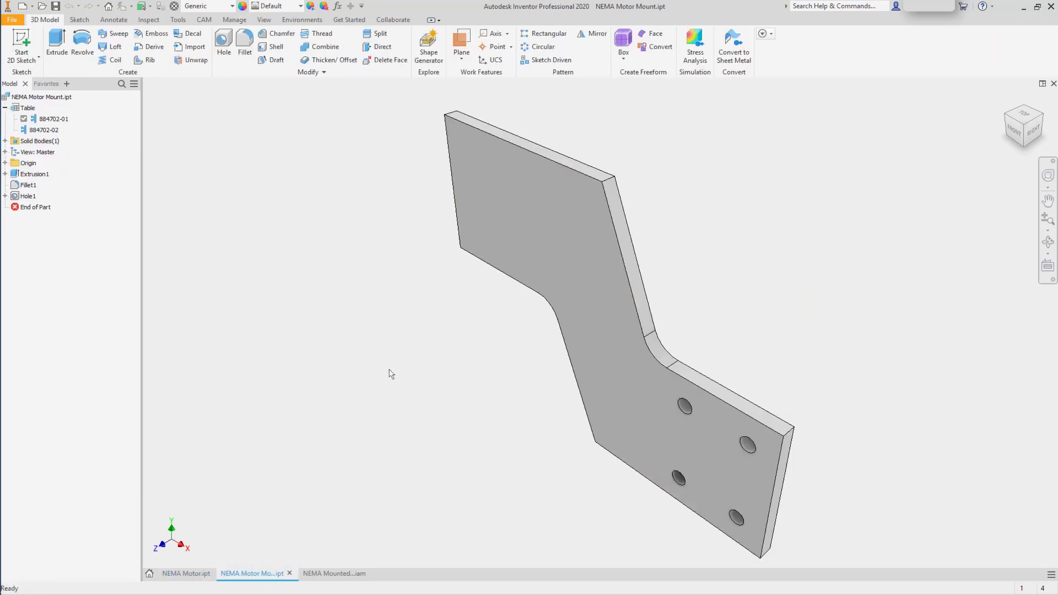
mouse_move(391, 374)
middle_mouse_down("shift")
mouse_move(435, 347)
mouse_move(500, 348)
mouse_move(410, 364)
middle_mouse_up("shift")
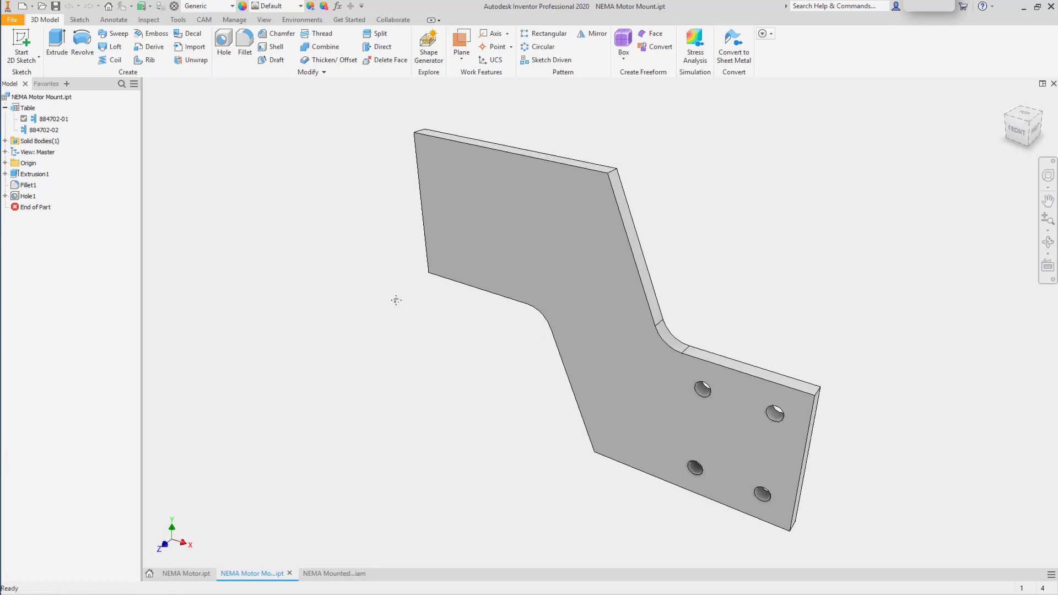
middle_click_drag(395, 297, 338, 349)
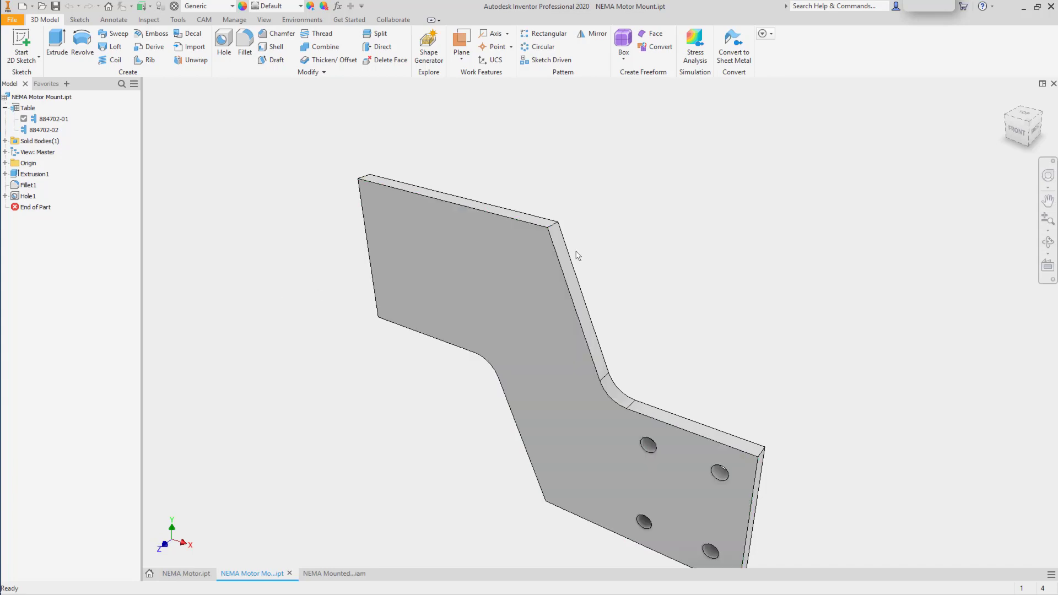
left_click(772, 35)
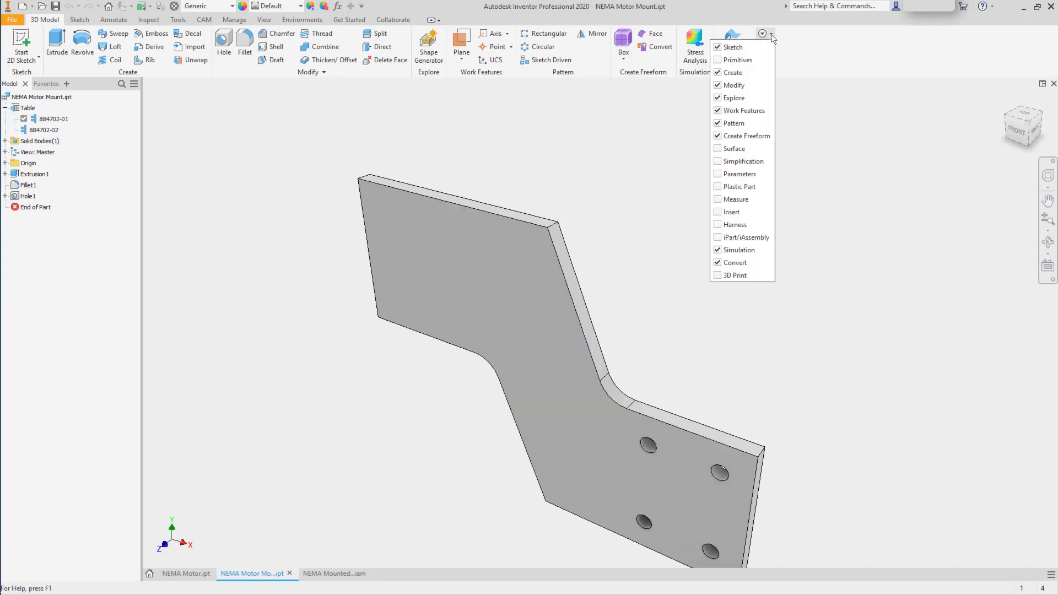
left_click(719, 212)
left_click(697, 208)
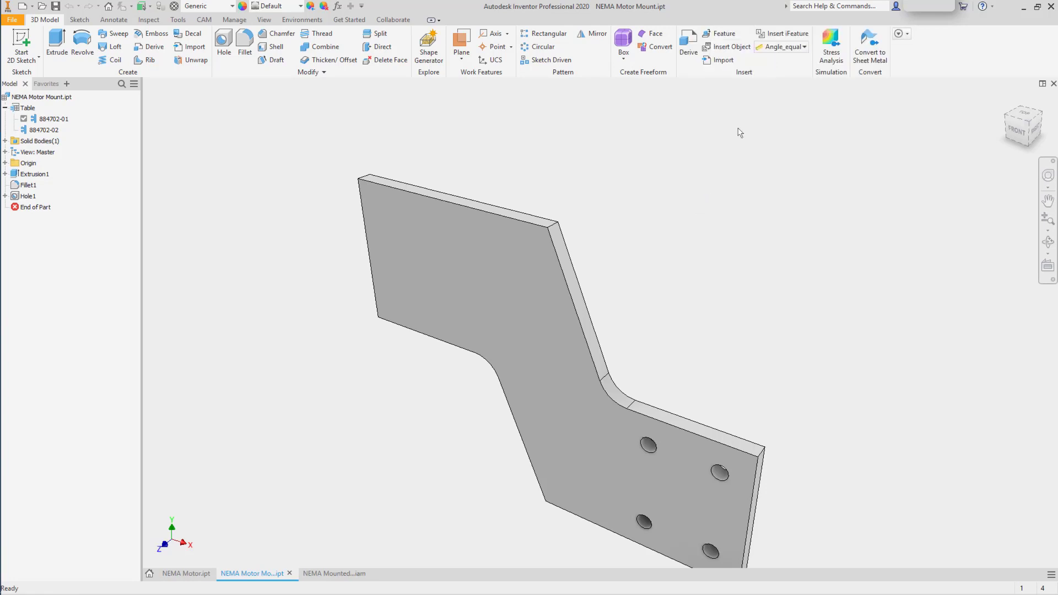
- Insert NEMA Motor hole feature.ide from the workspace onto the front face of the mount's wide upper plate
left_click(775, 35)
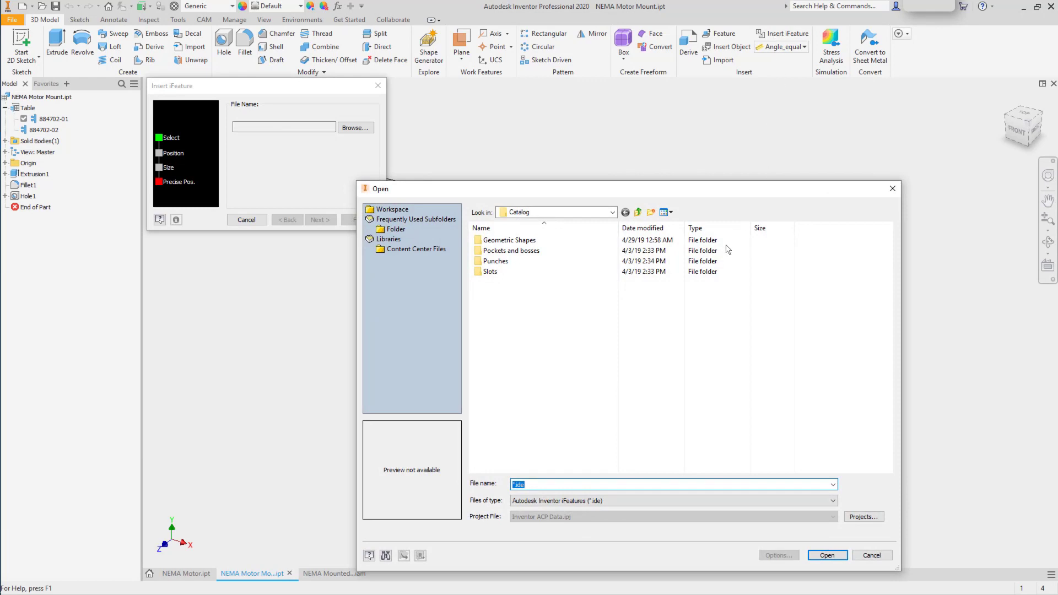
left_click(393, 210)
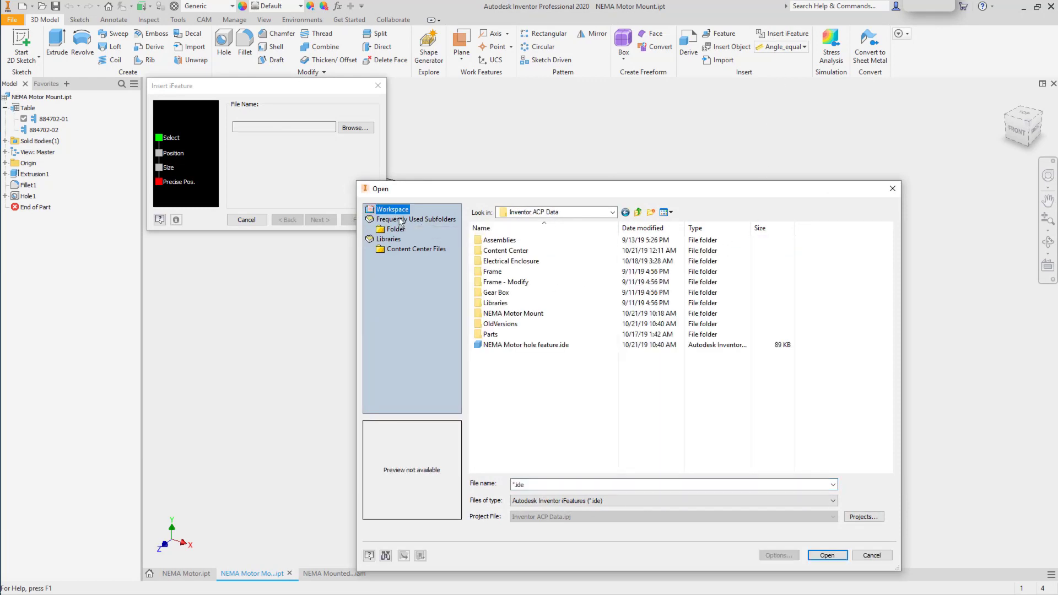
left_click(526, 345)
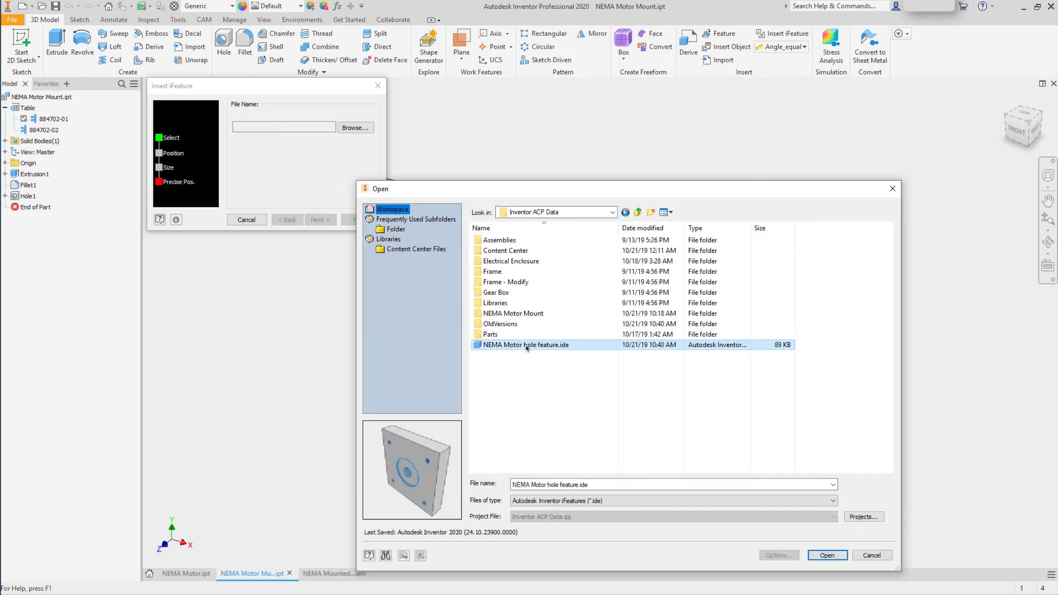
left_click(827, 555)
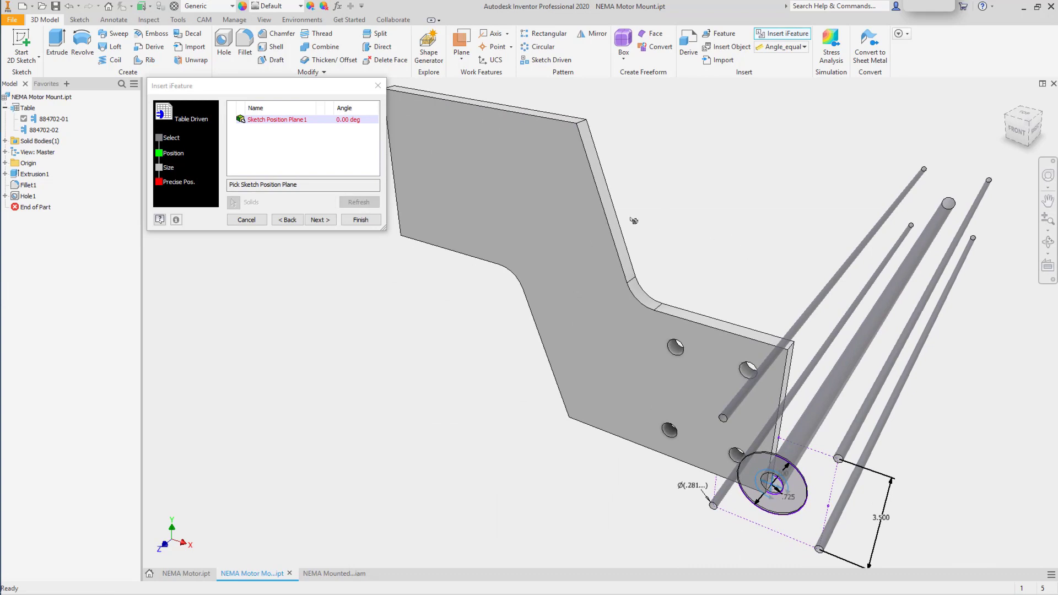
left_click(486, 183)
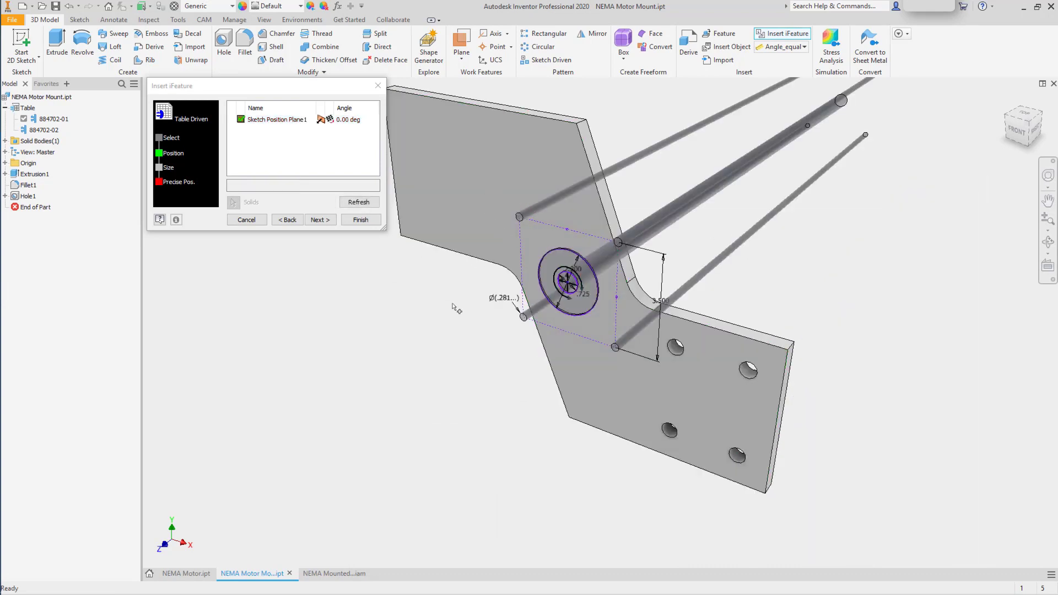
left_click_drag(553, 299, 471, 186)
scroll(432, 293, "up", 3)
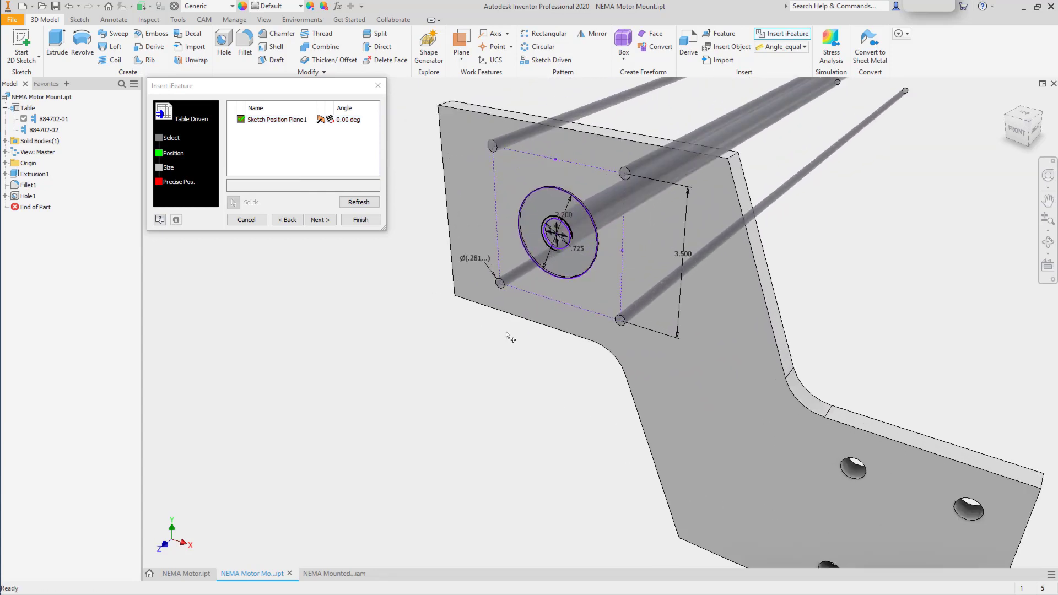
- Set the iFeature's Motor size to NEMA 34 and finish placement with immediate sketch editing
left_click(320, 220)
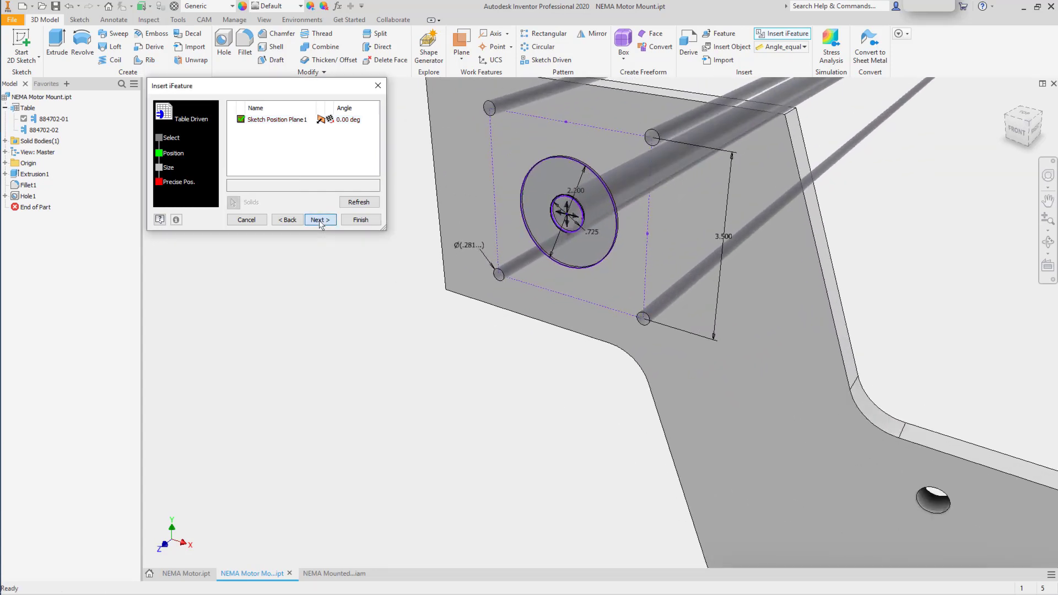
left_click(316, 121)
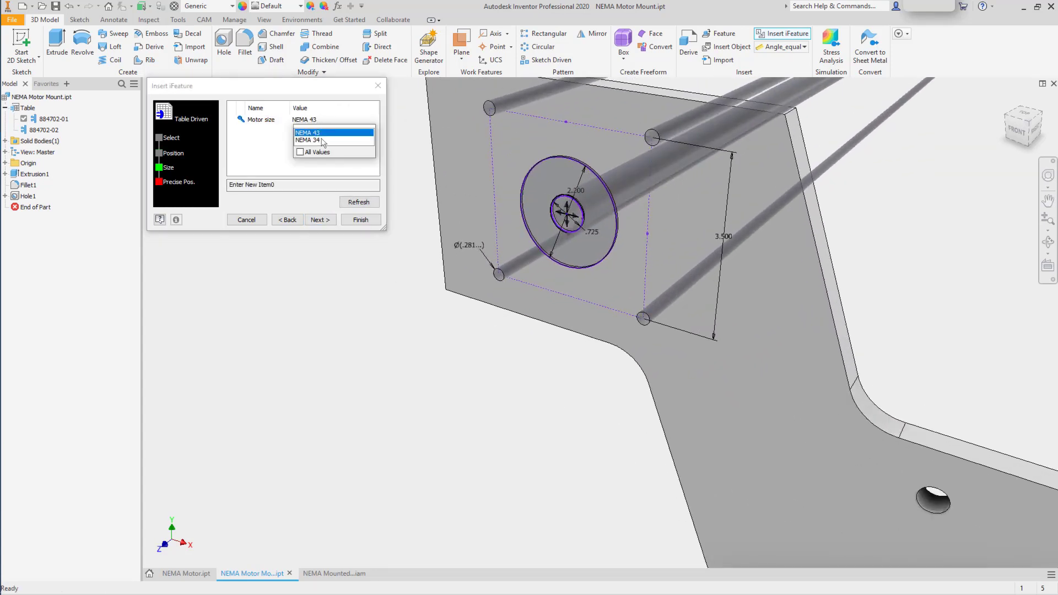
left_click(324, 142)
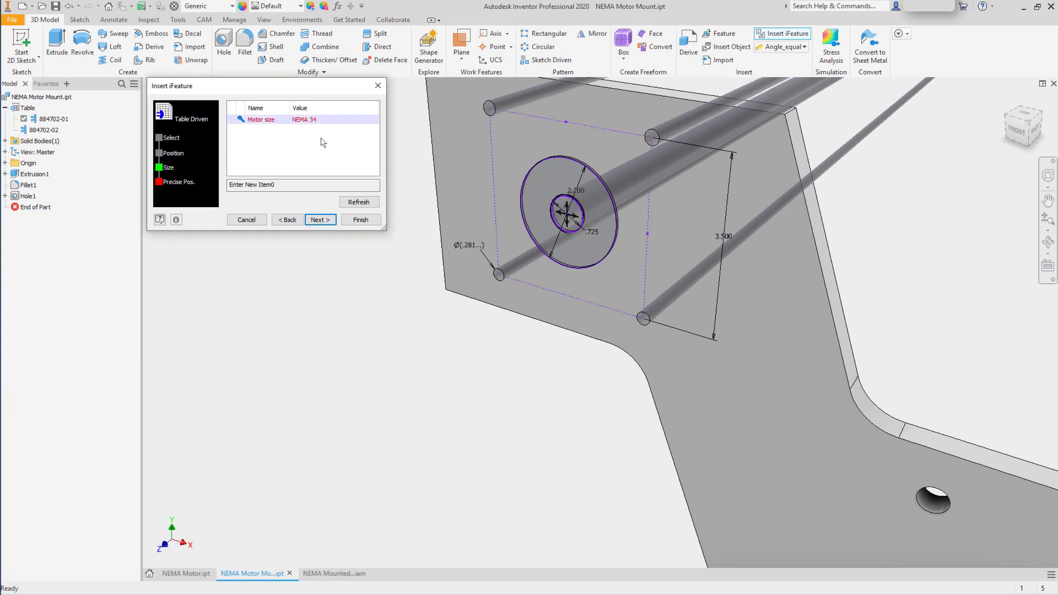
left_click(320, 220)
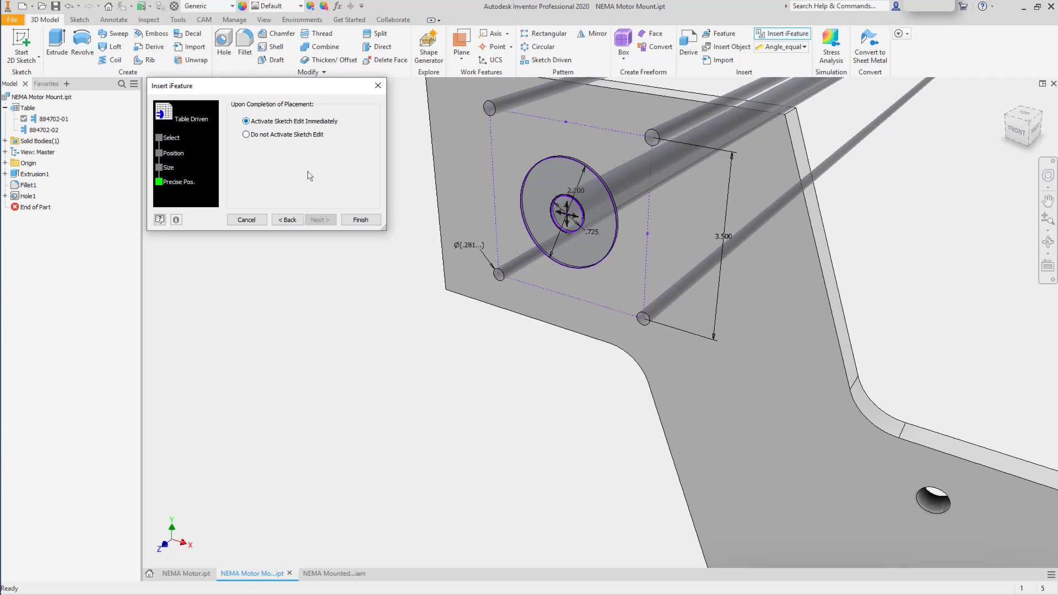
left_click(361, 220)
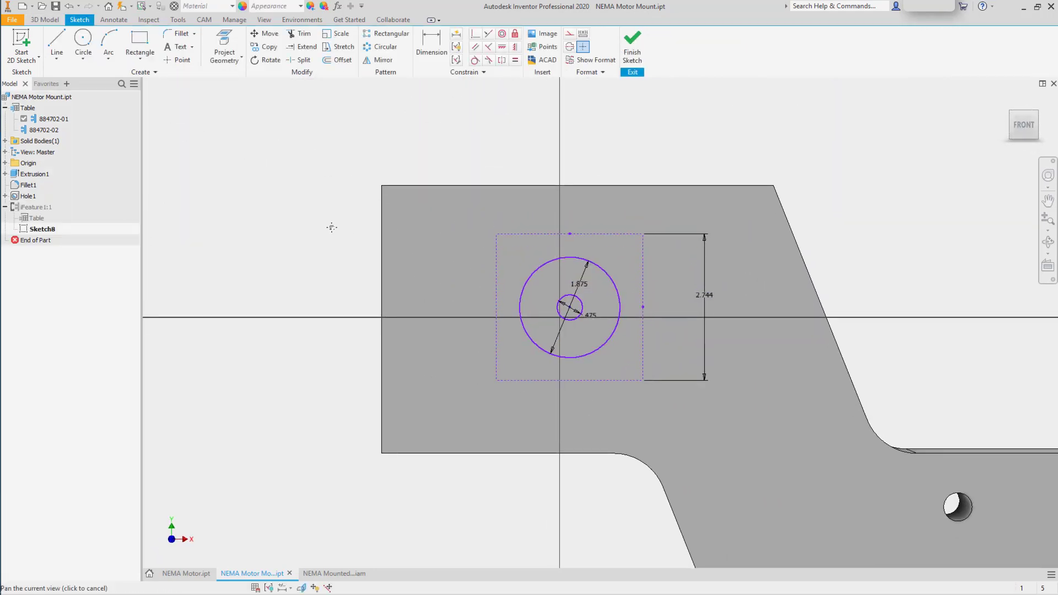
- Align the hole pattern's center horizontally with the plate's vertical side edge midpoint and vertically with its lower edge midpoint, and finish the sketch
left_click(501, 46)
left_click(573, 296)
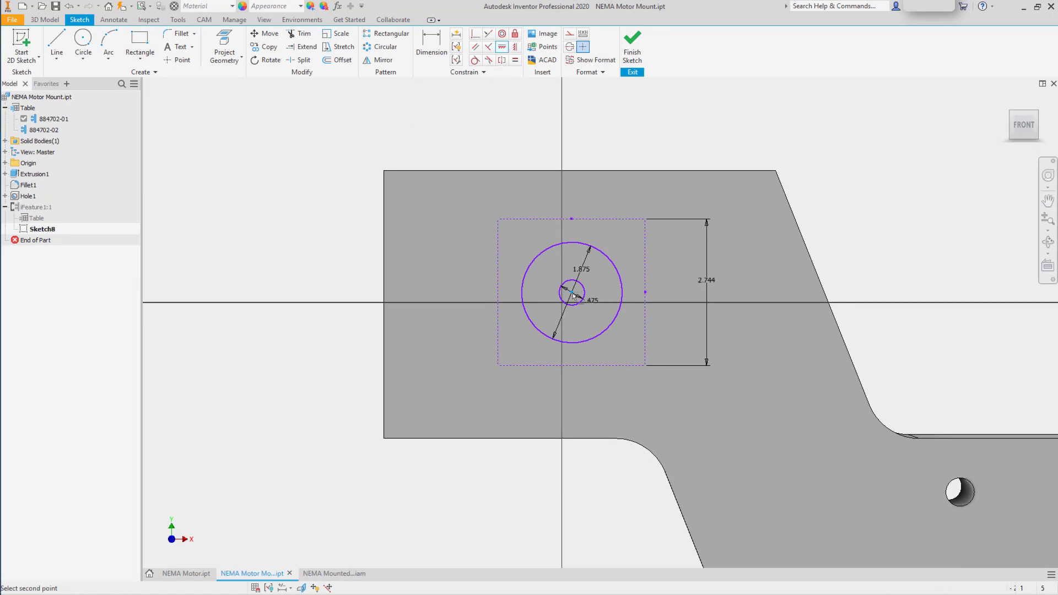
left_click(384, 305)
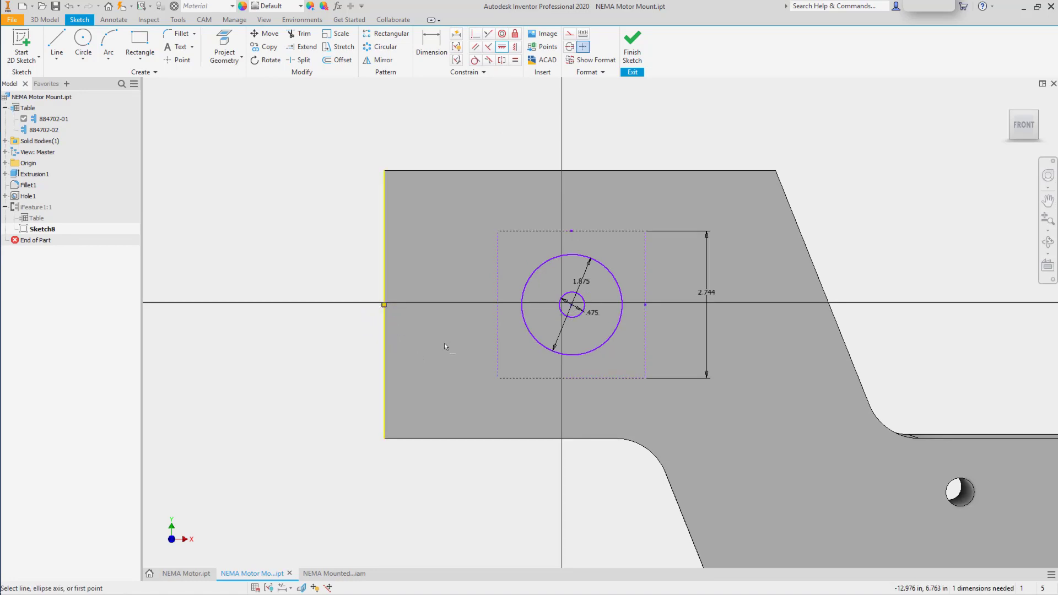
left_click(515, 46)
left_click(573, 306)
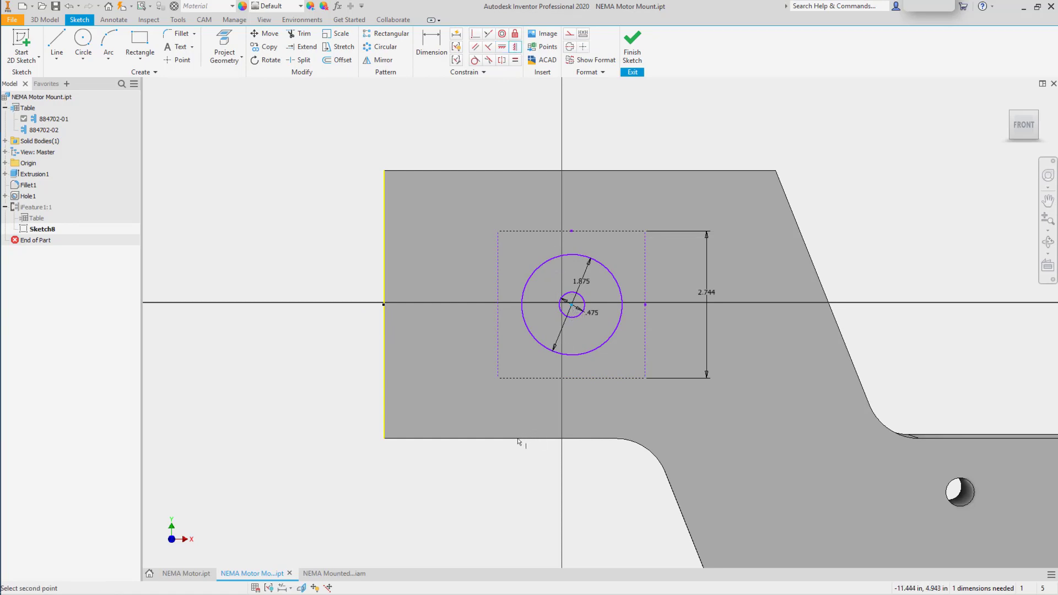
left_click(499, 439)
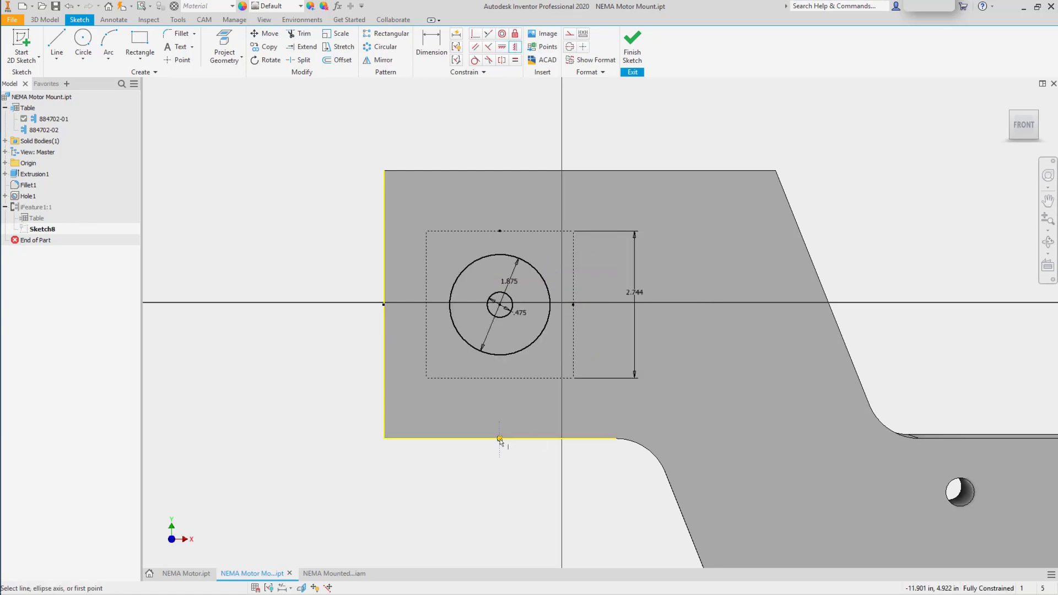
left_click(633, 44)
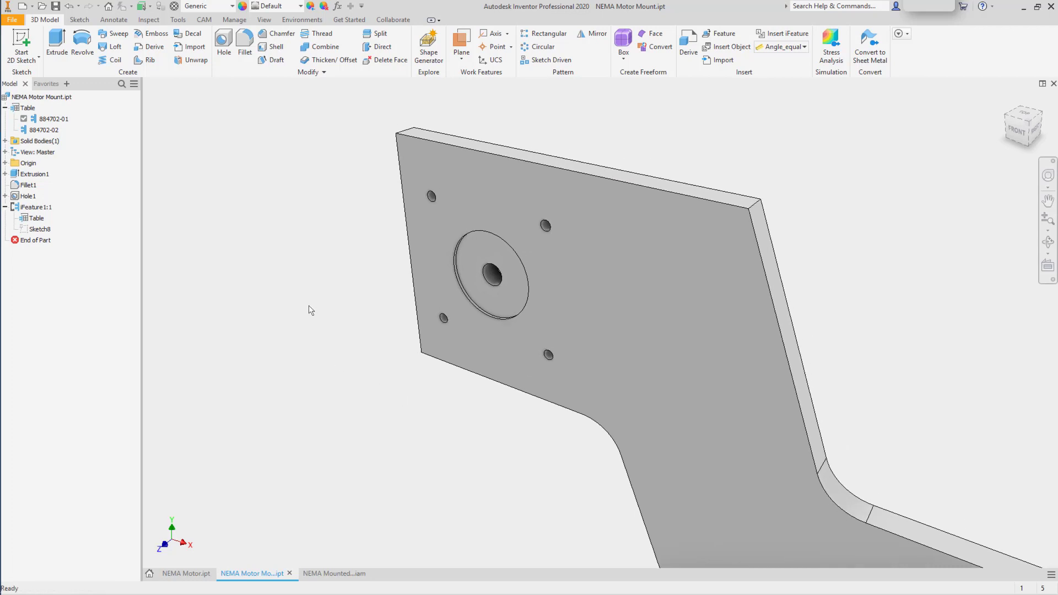
- Create an Insert iMate on the circular edge of the motor pattern's central shaft hole and name it Shaft
left_click(234, 20)
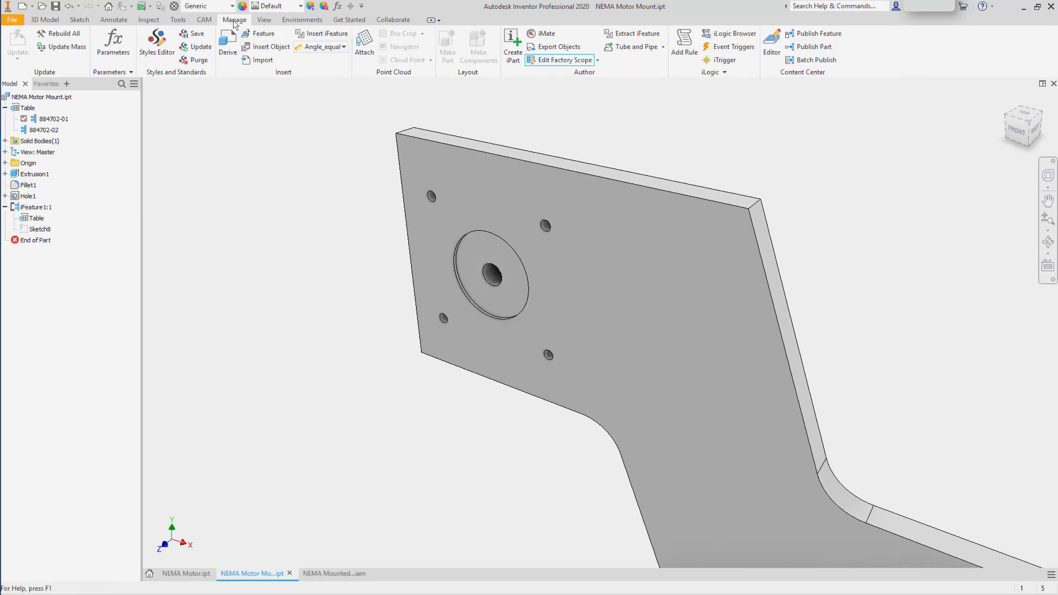
left_click(543, 34)
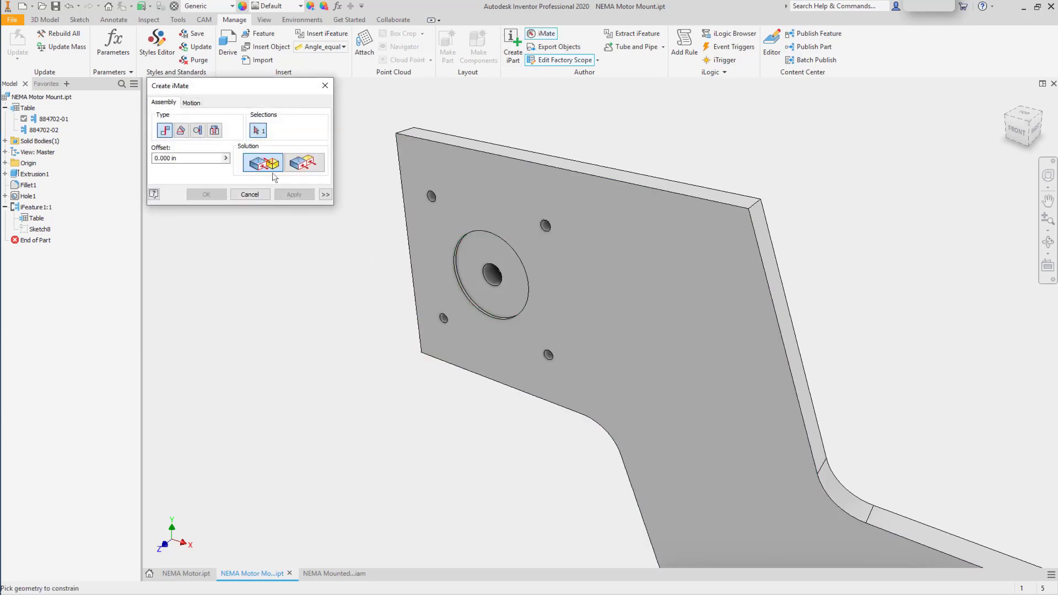
left_click(214, 130)
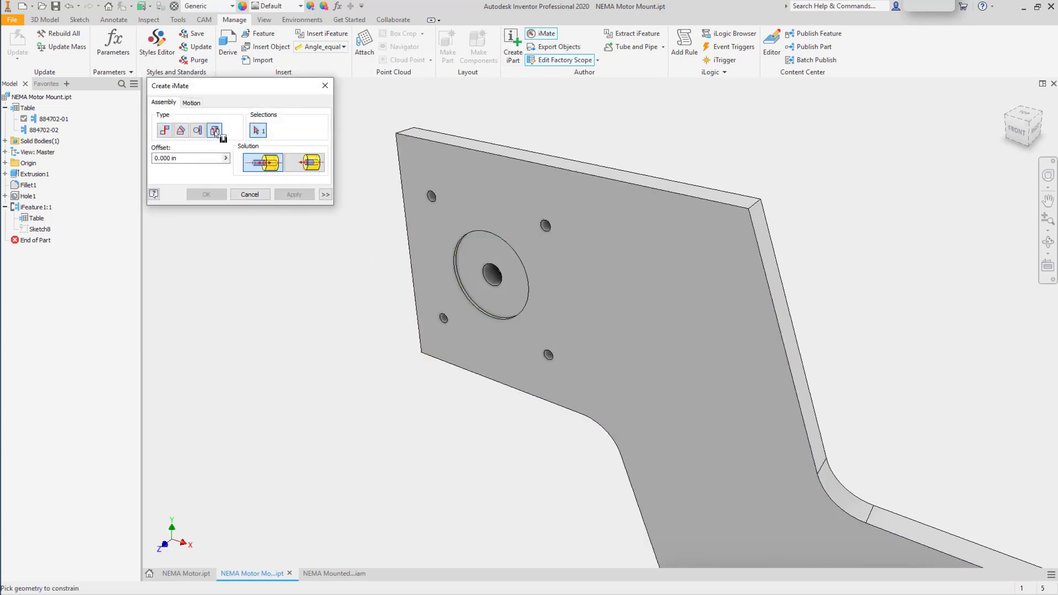
left_click(485, 280)
left_click(218, 196)
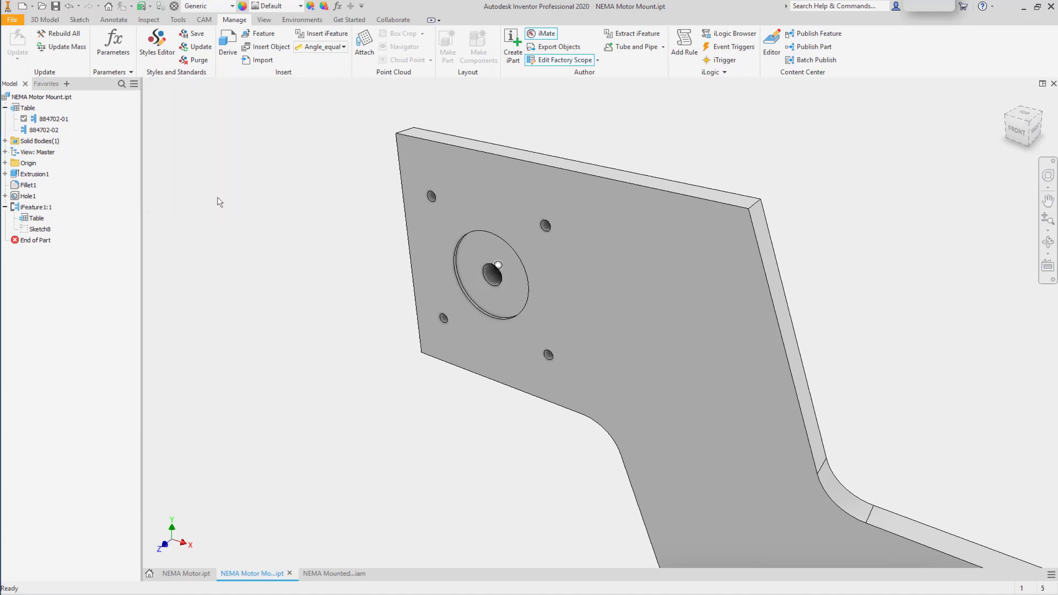
left_click(38, 152)
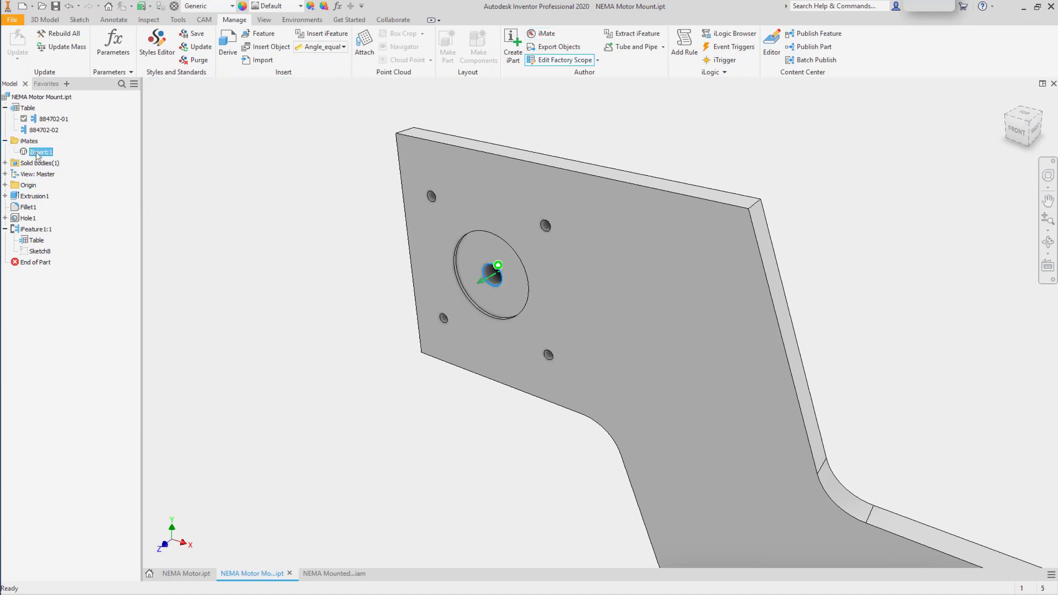
type("Shaft")
key("Return")
- Create a Mate iMate with 0.000 in offset on the upper-left motor screw hole's axis and name it Screw
left_click(542, 34)
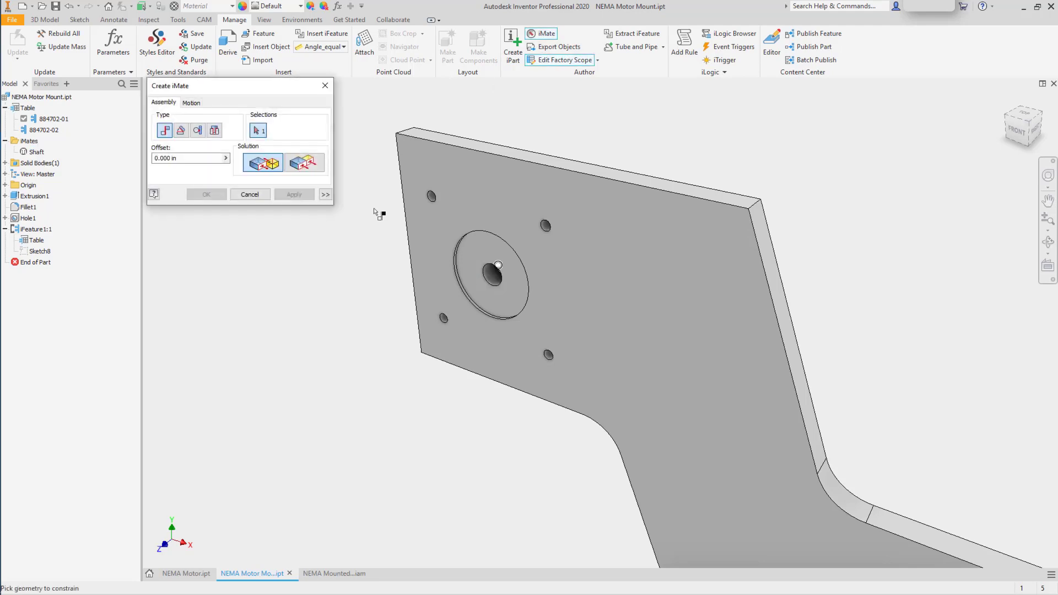
left_click(432, 197)
scroll(431, 199, "down", 4)
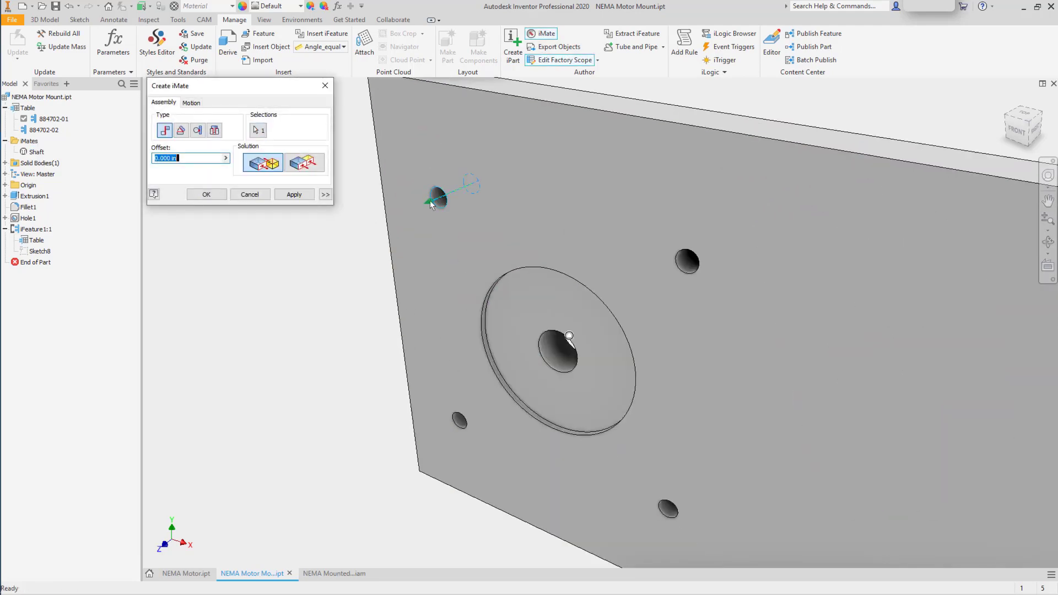
left_click(216, 195)
double_click(41, 165)
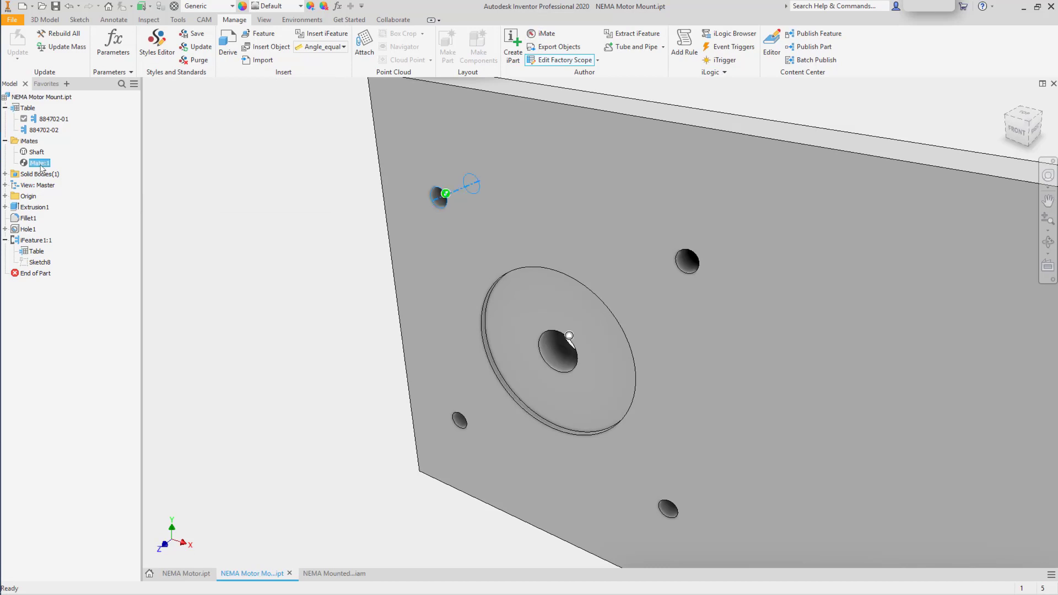
type("Screw")
key("Return")
- Combine the Shaft and Screw iMates into one composite iMate named Motor
left_click(37, 152, "ctrl")
right_click(39, 161)
left_click(73, 196)
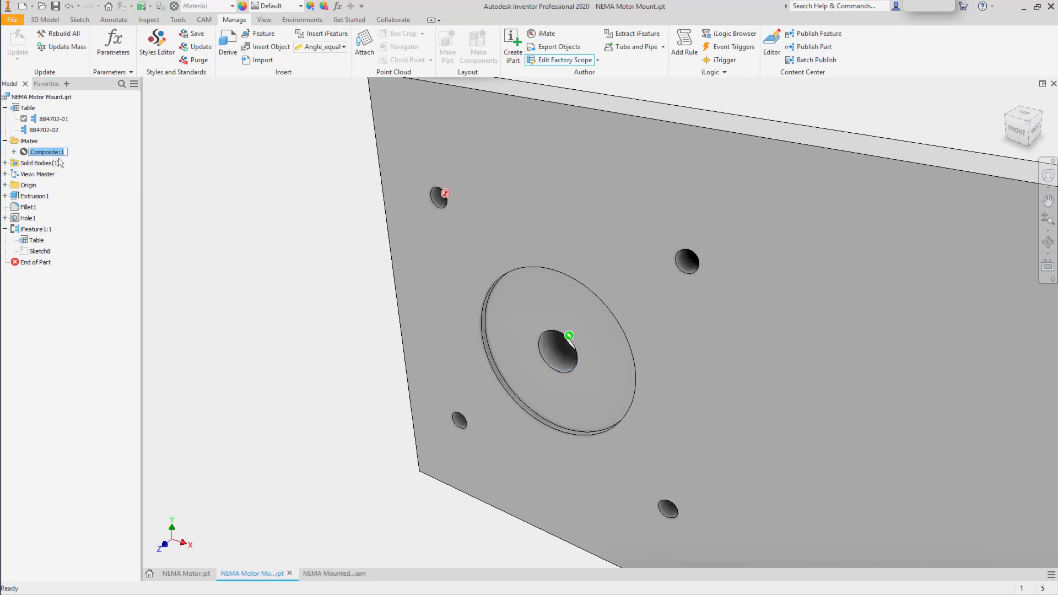
type("Motor")
key("Return")
key("Home")
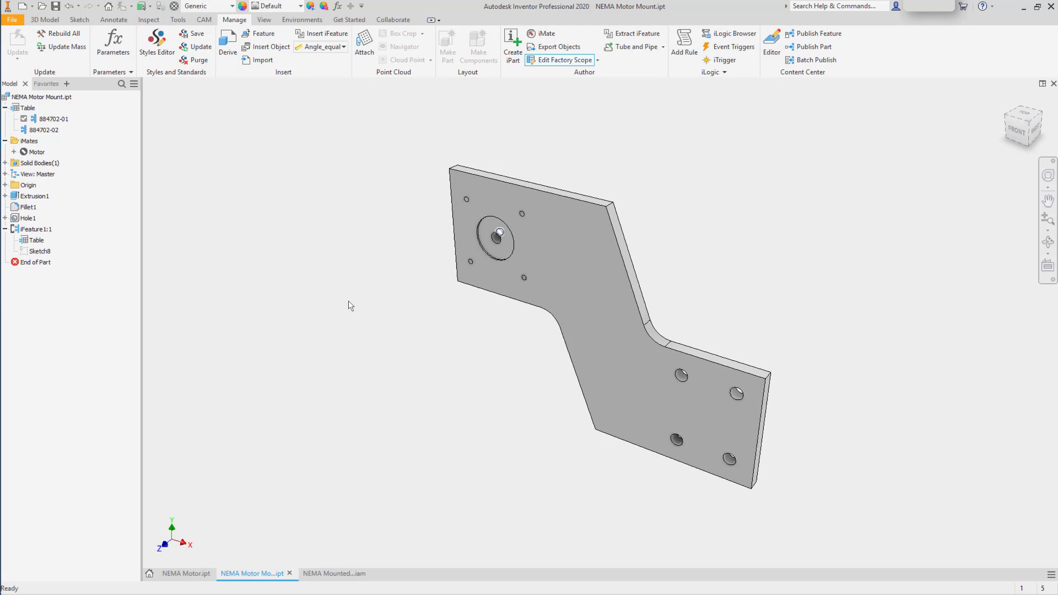
- Switch to NEMA Mounted motor.iam and update the assembly to bring in the mount's motor holes
left_click(345, 572)
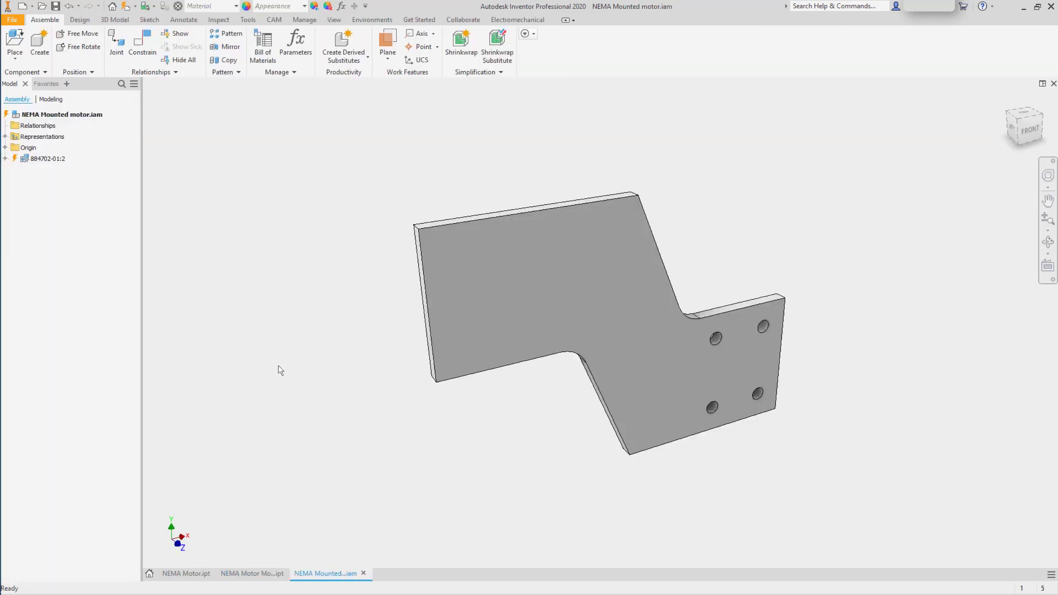
left_click(126, 7)
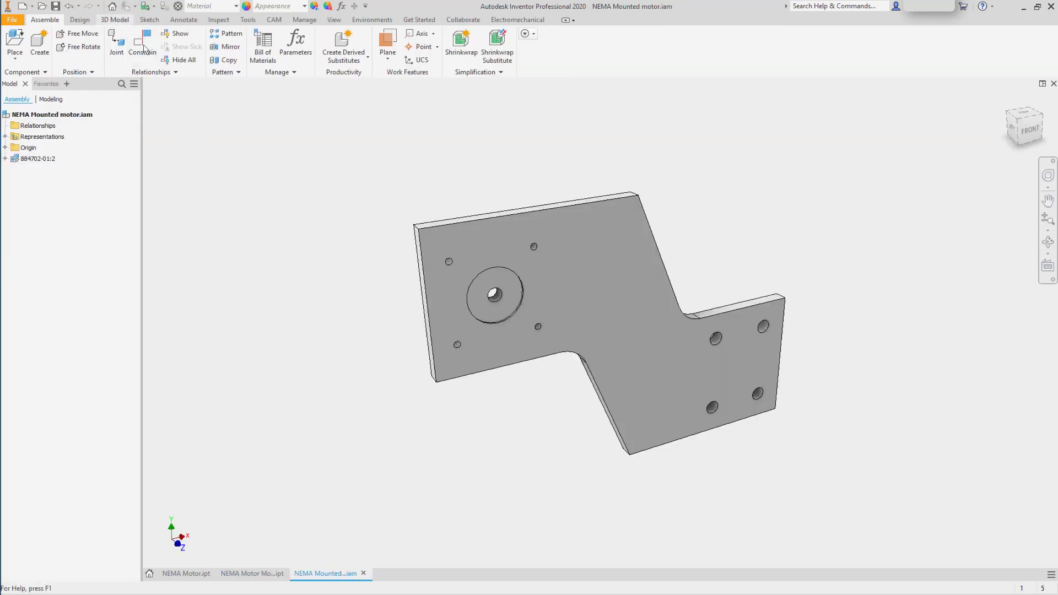
middle_click_drag(355, 351, 297, 359, "shift")
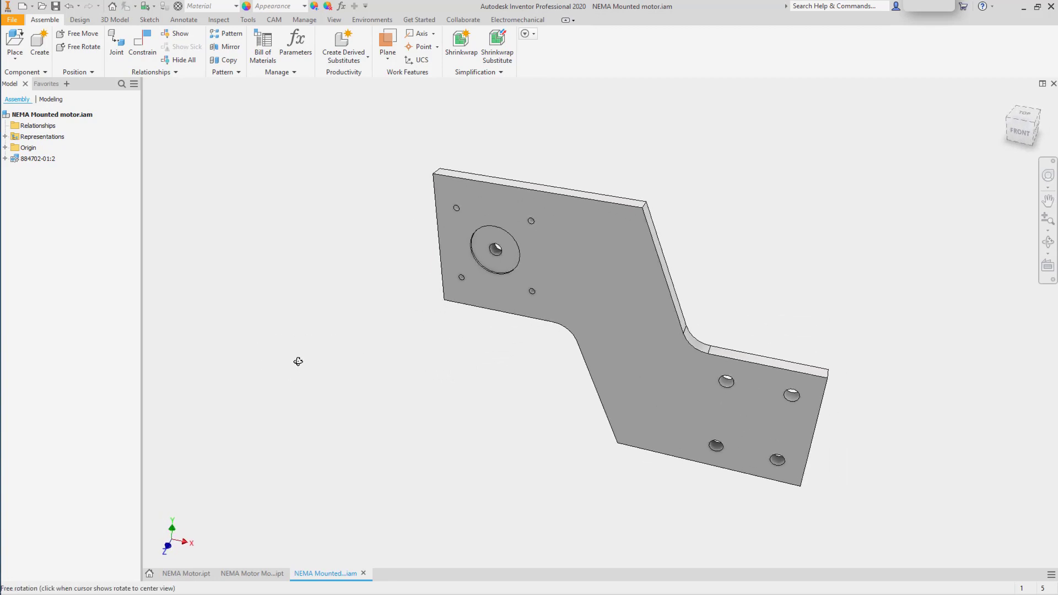
- Place one instance of NEMA Motor.ipt beside the mount, with its part number set to NEMA Motor-34
left_click(17, 41)
scroll(521, 398, "down", 10)
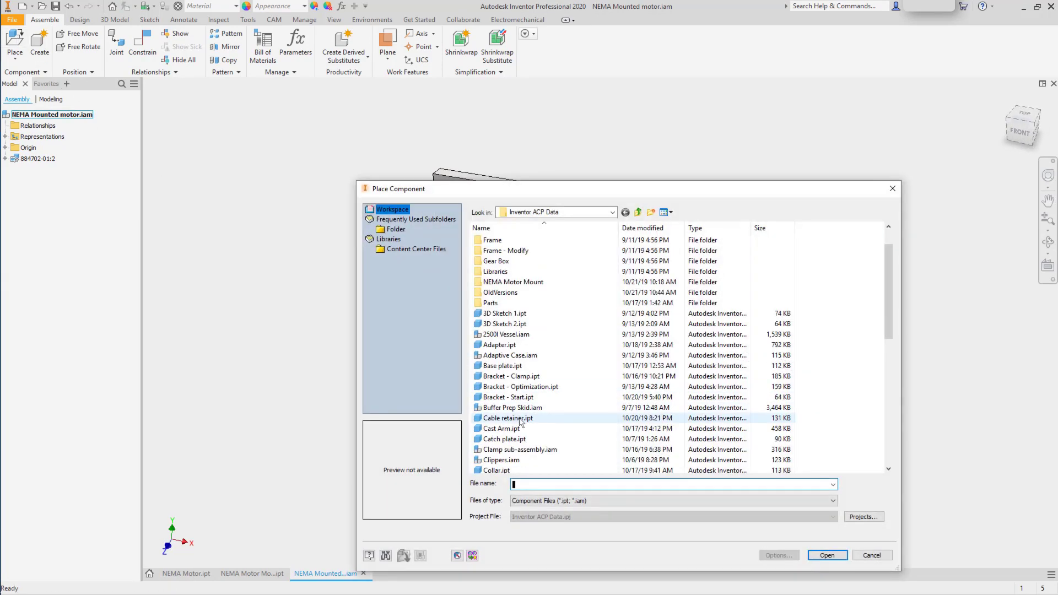
left_click(507, 386)
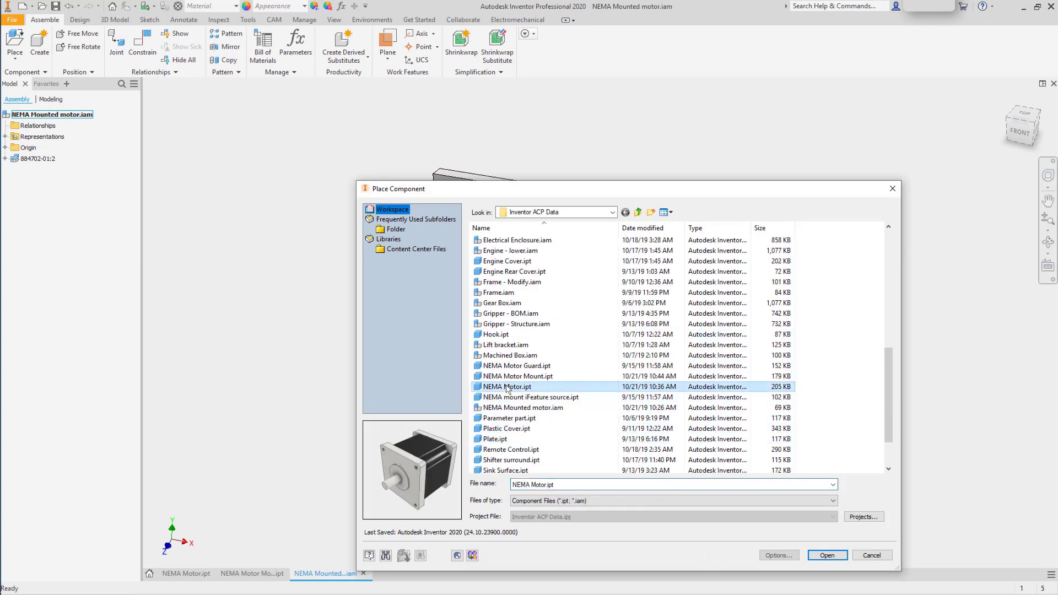
left_click(826, 555)
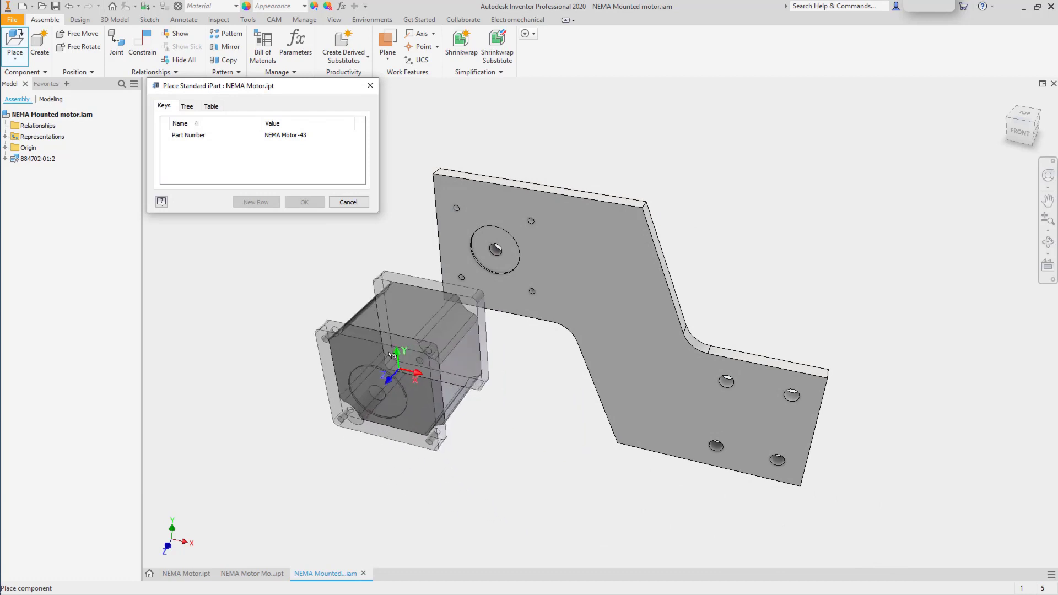
left_click(300, 135)
left_click(305, 159)
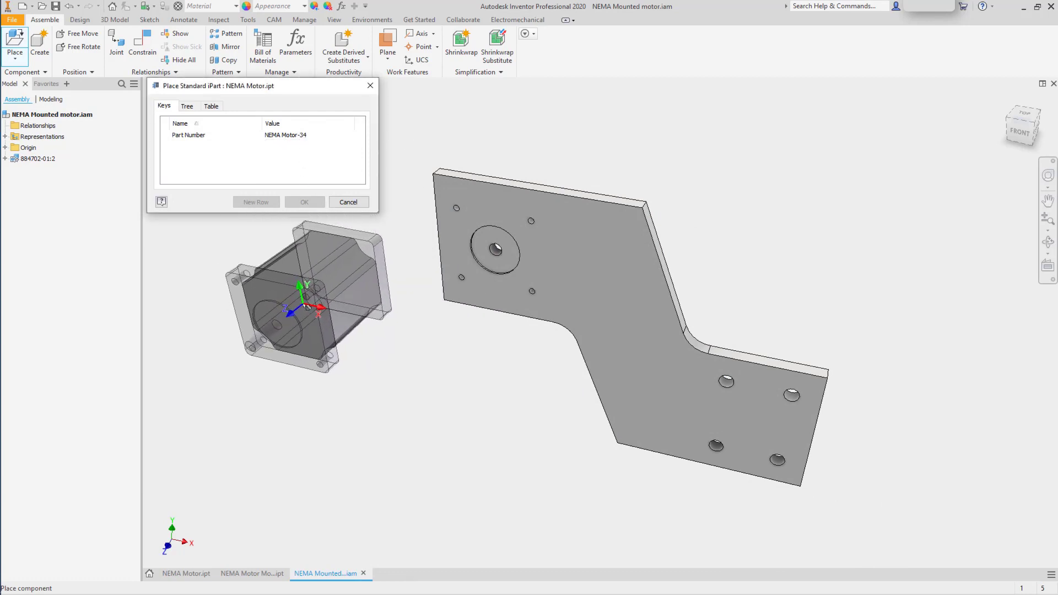
left_click(327, 319)
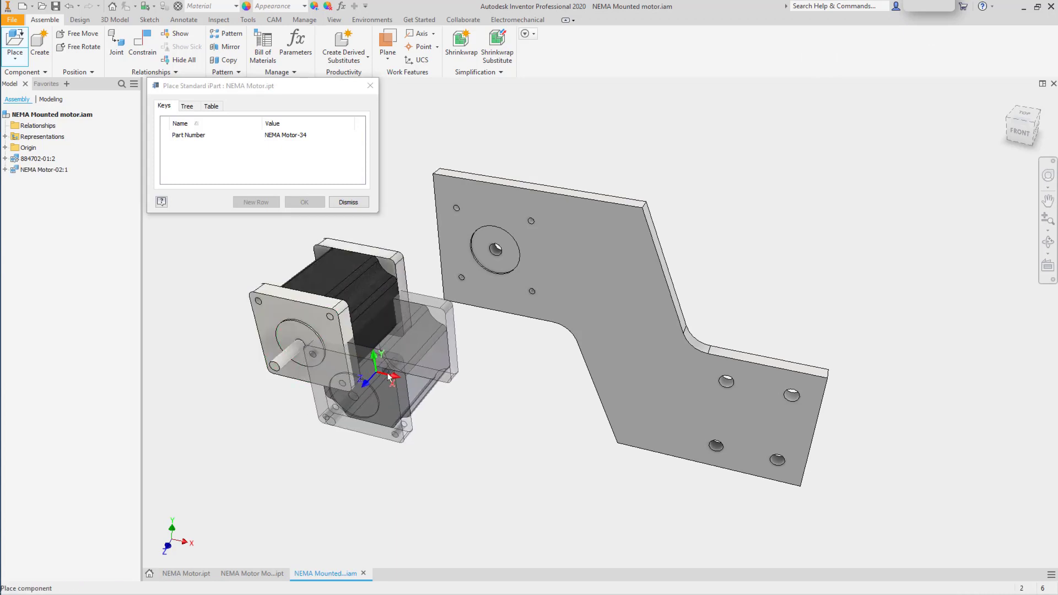
key("Escape")
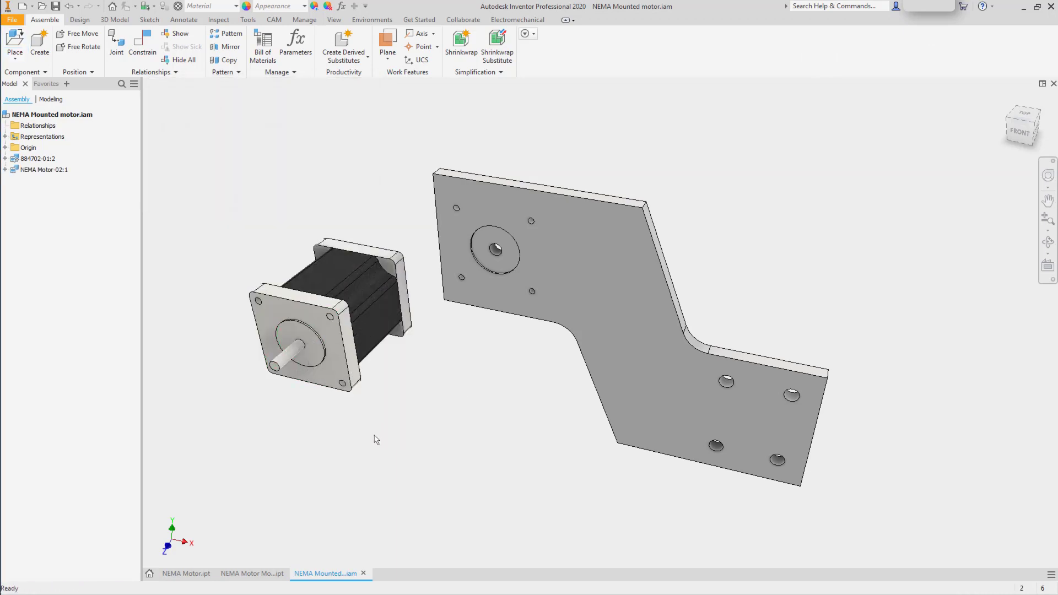
- Attach the motor to the mount by matching its composite iMate with the iMate at the mount's central motor hole
left_click(351, 366)
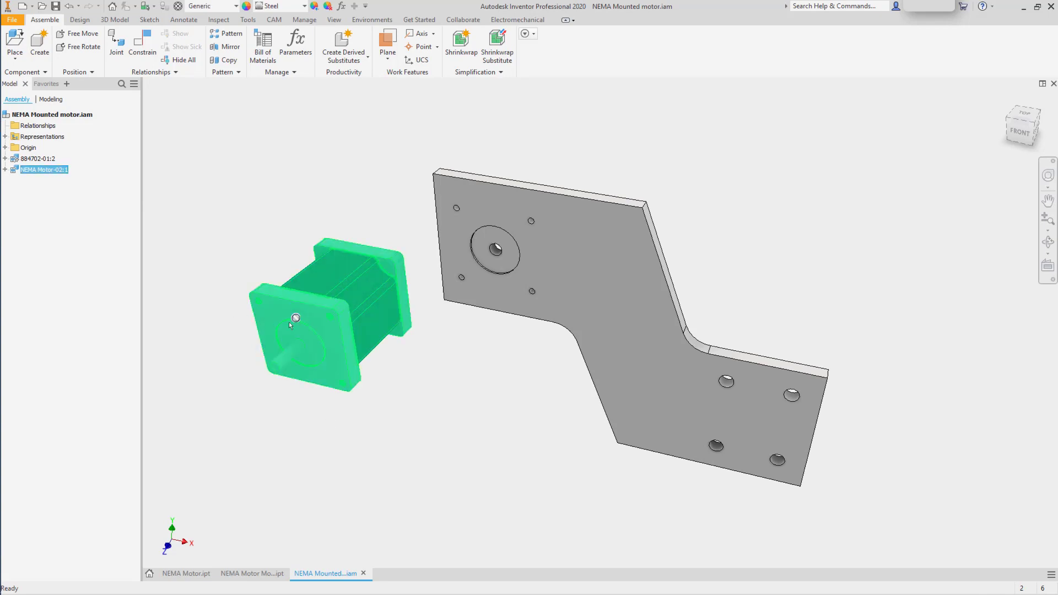
left_click_drag(298, 318, 500, 244, "alt")
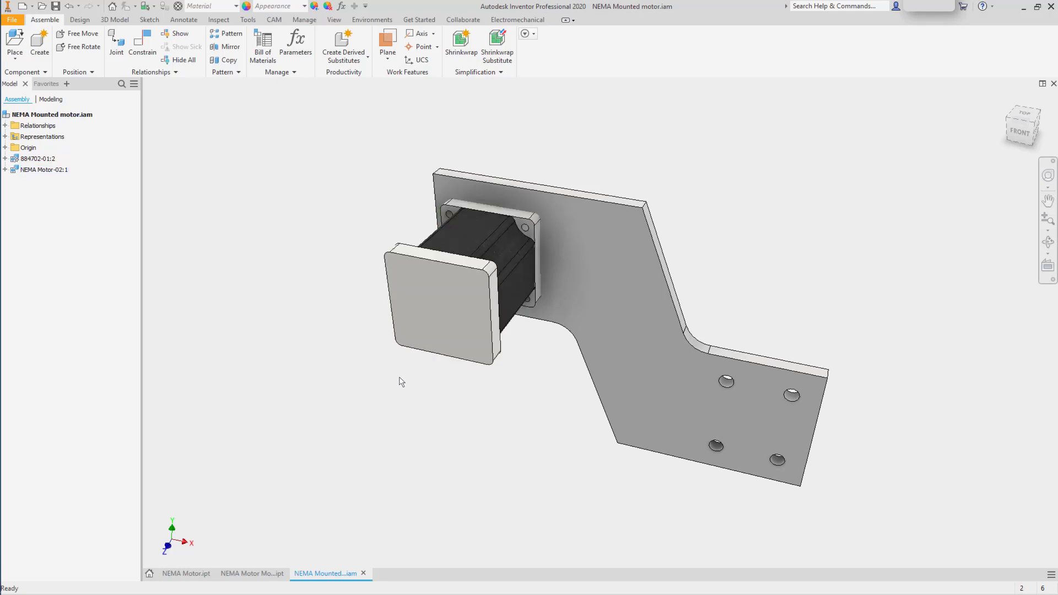
left_click(478, 347)
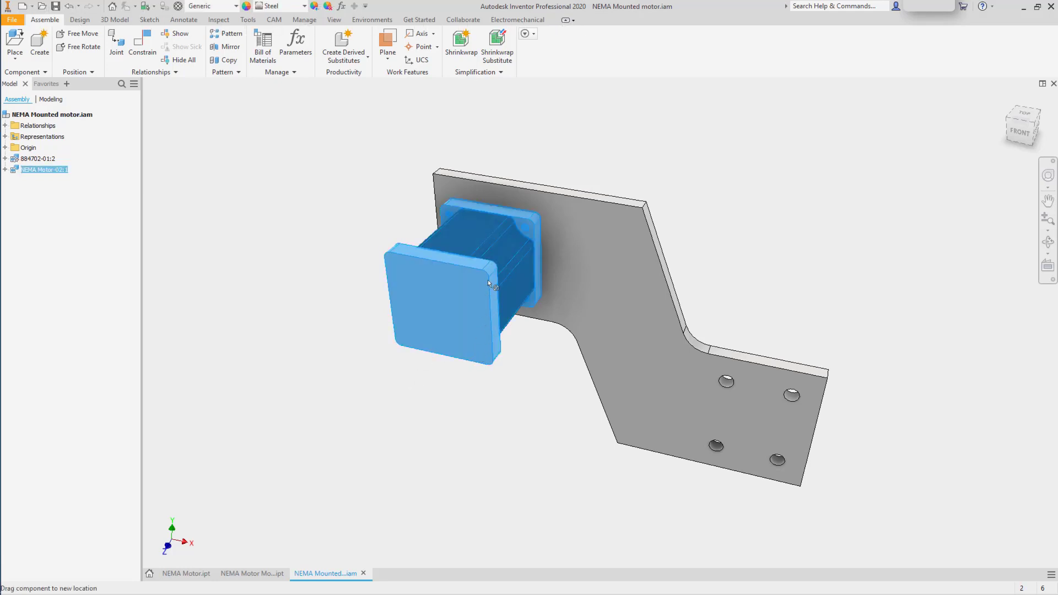
left_click(420, 403)
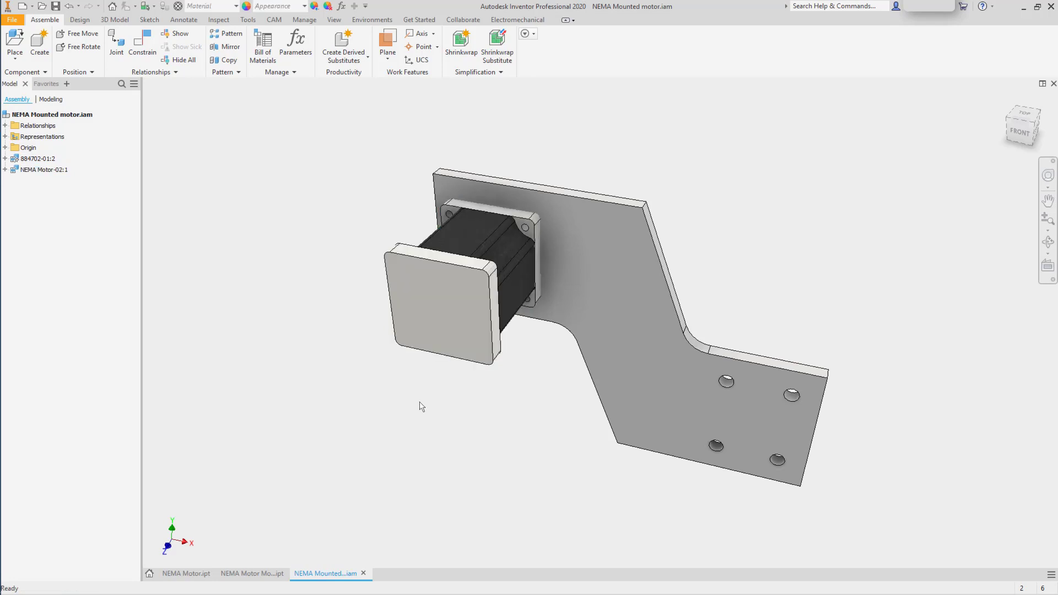
middle_click_drag(462, 418, 412, 411, "shift")
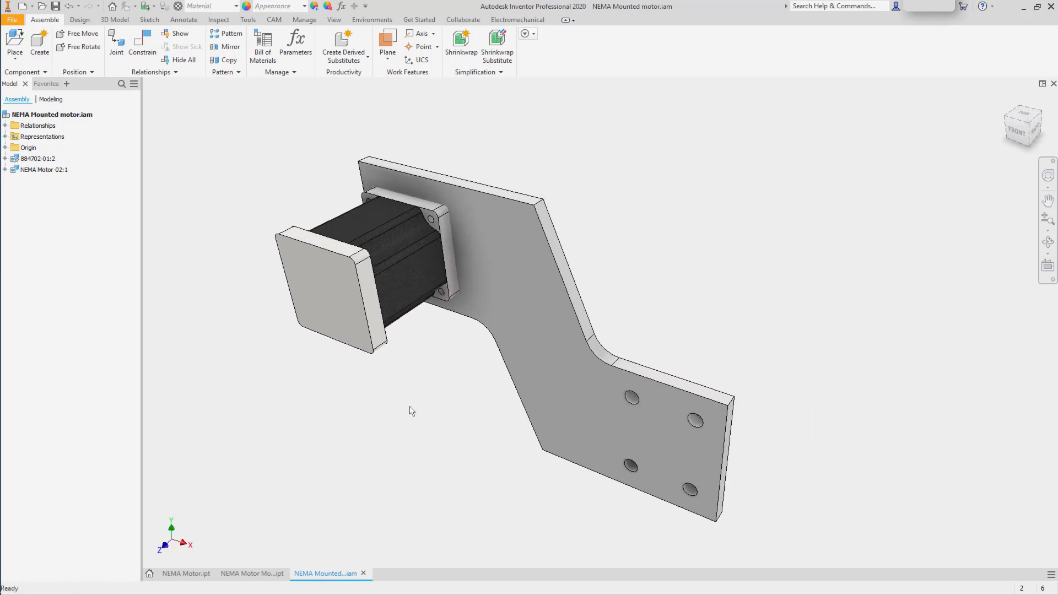
- Switch to NEMA Motor Mount.ipt, activate member 884702-02, and set editing to Edit Member Scope
left_click(252, 573)
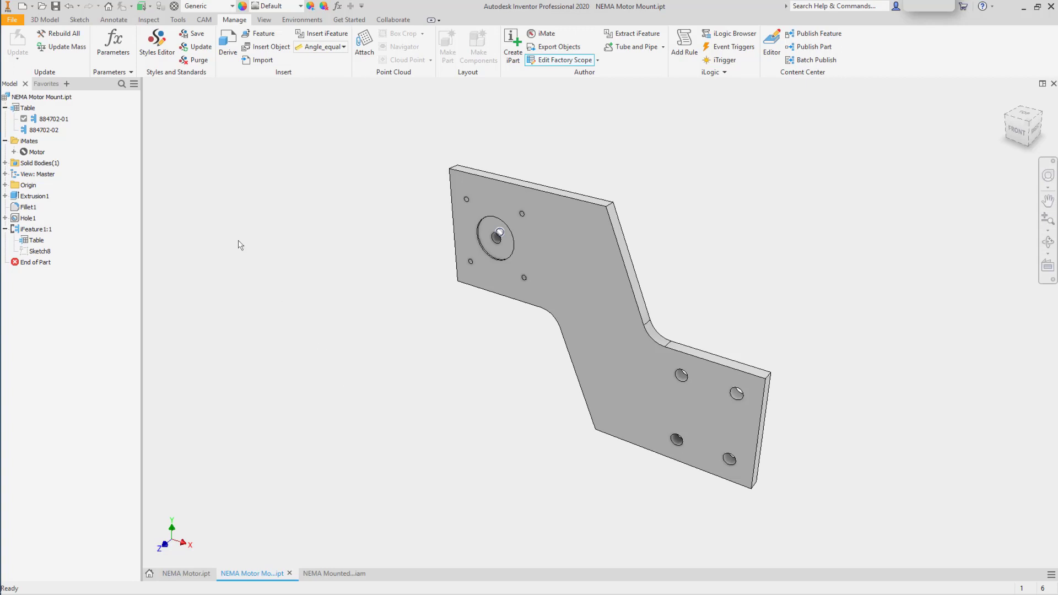
double_click(39, 130)
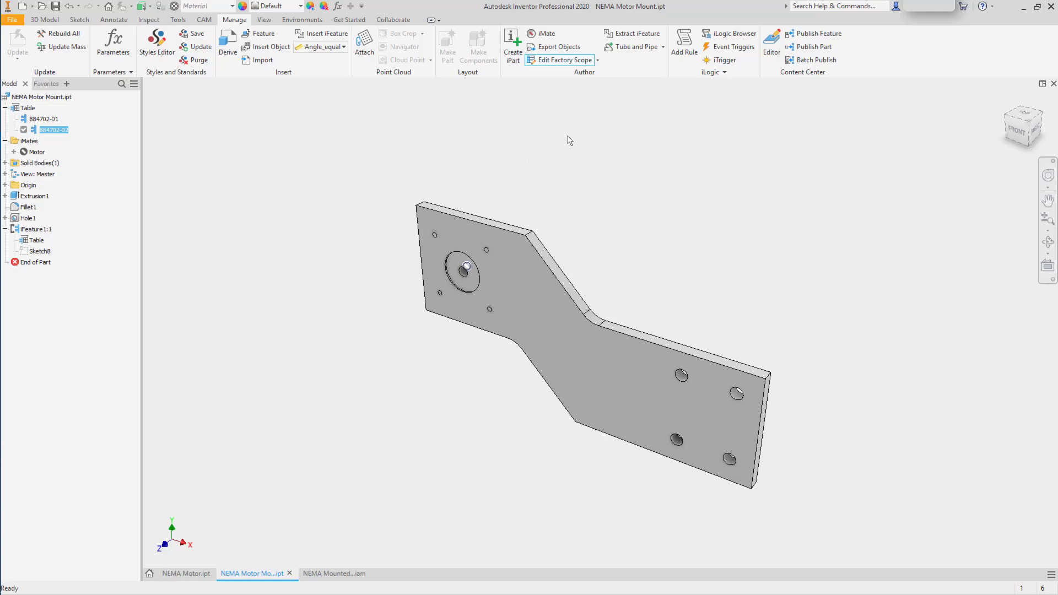
left_click(598, 60)
left_click(576, 104)
left_click(337, 142)
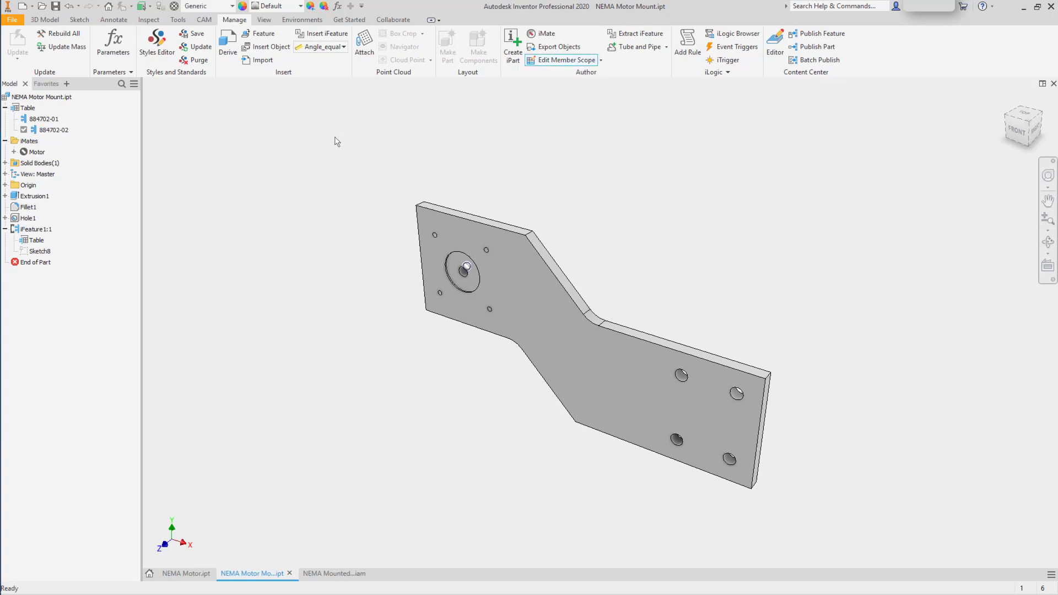
- Start a 2D sketch on the front face of the 884702-02 motor mount
left_click(45, 20)
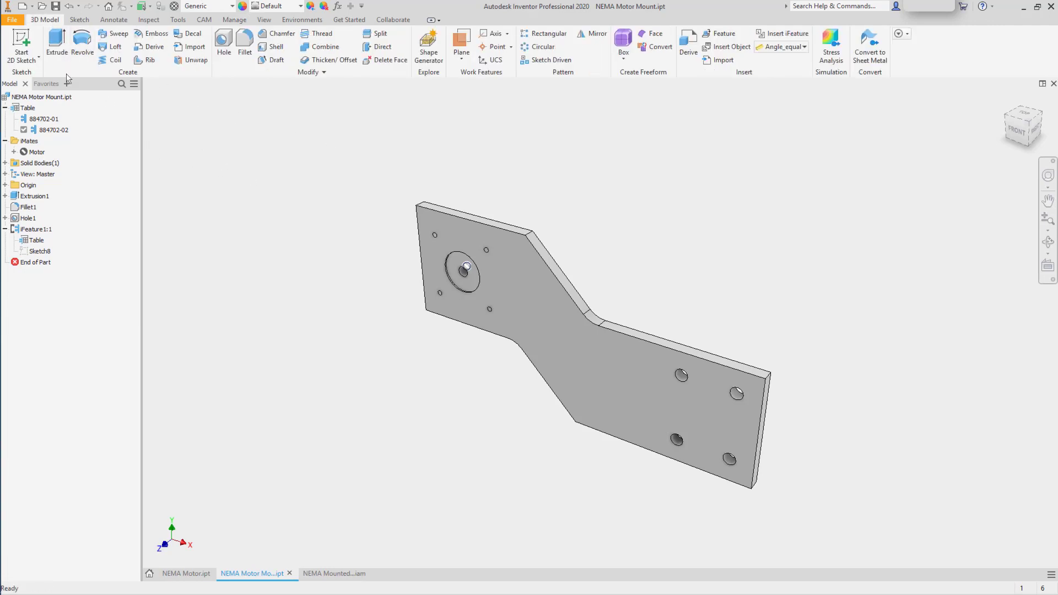
left_click(22, 43)
left_click(518, 286)
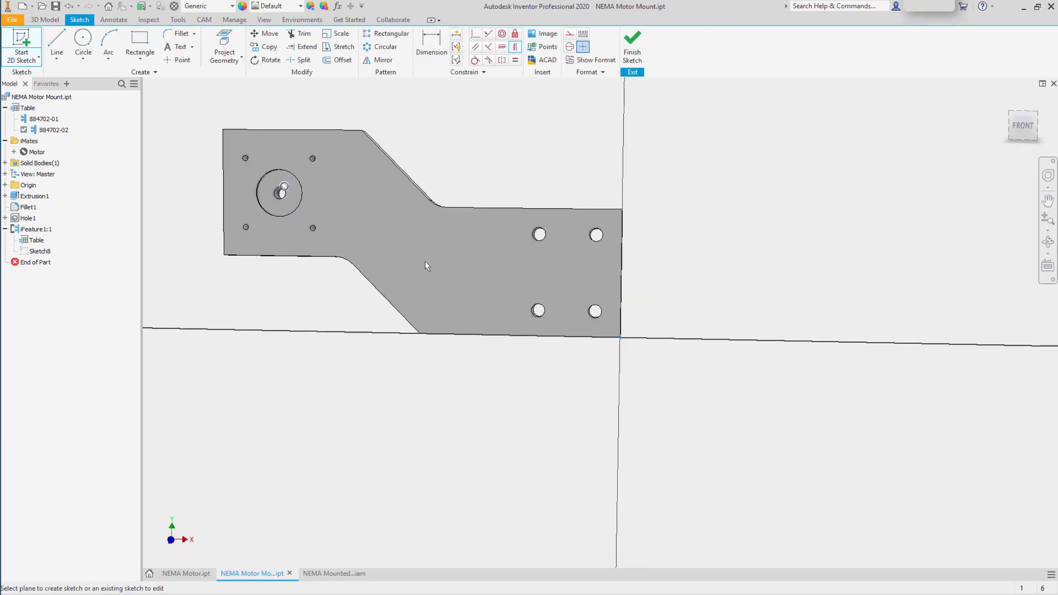
scroll(264, 149, "down", 7)
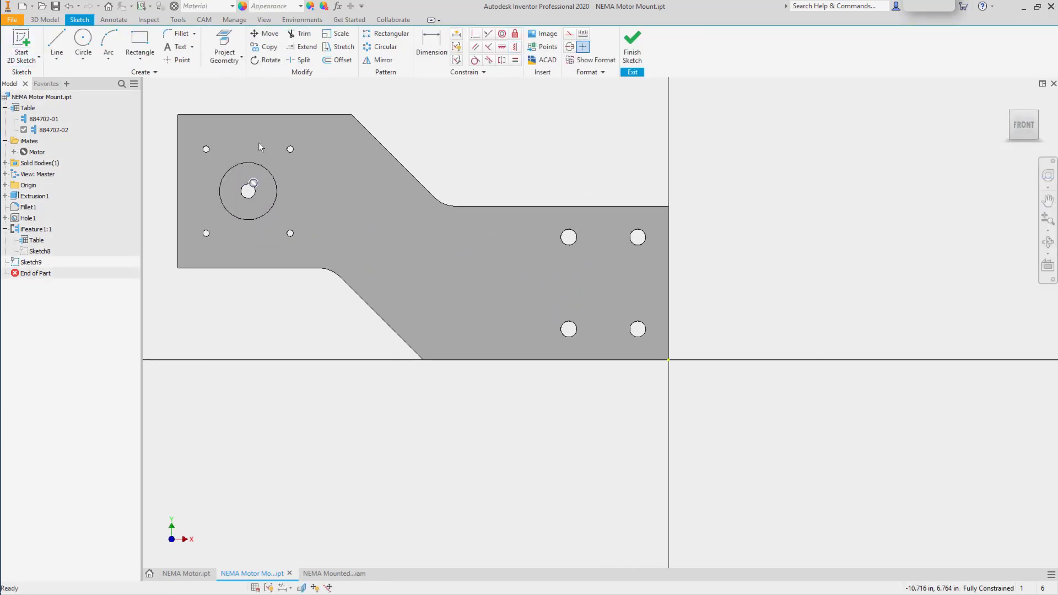
middle_click_drag(264, 153, 425, 241)
scroll(425, 240, "up", 2)
- Draw a vertical line 2.5 in long about 2.8 in to the right of the central motor hole
left_click(49, 34)
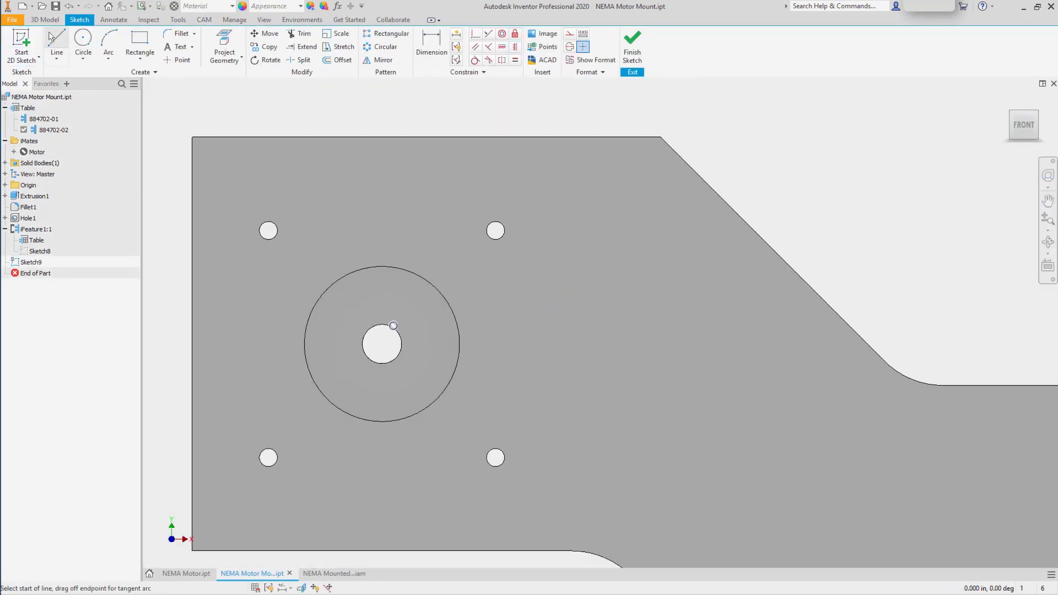
left_click(614, 216)
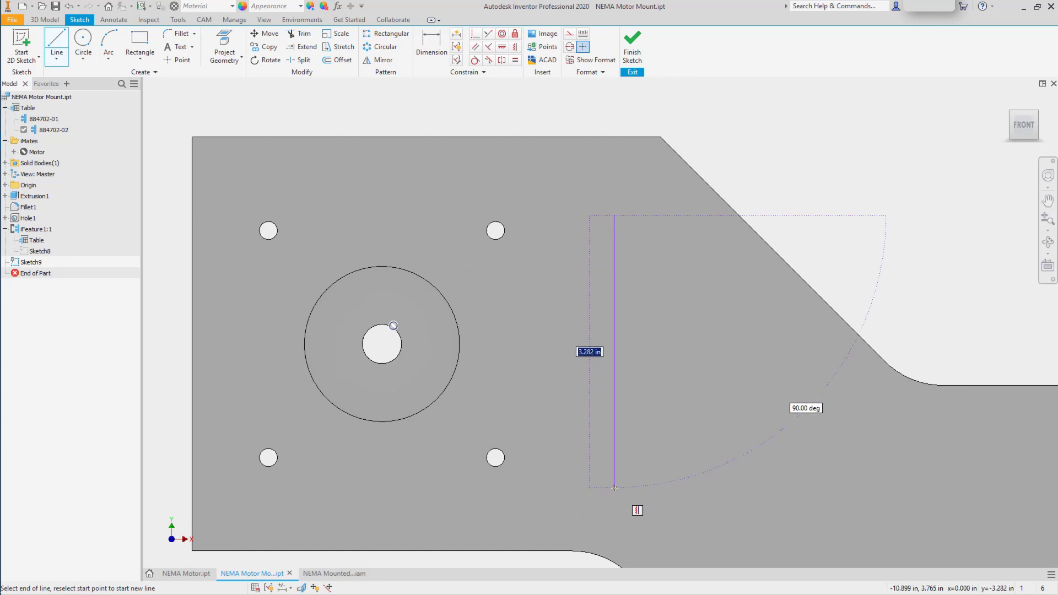
type("2.5")
key("Return")
type("d")
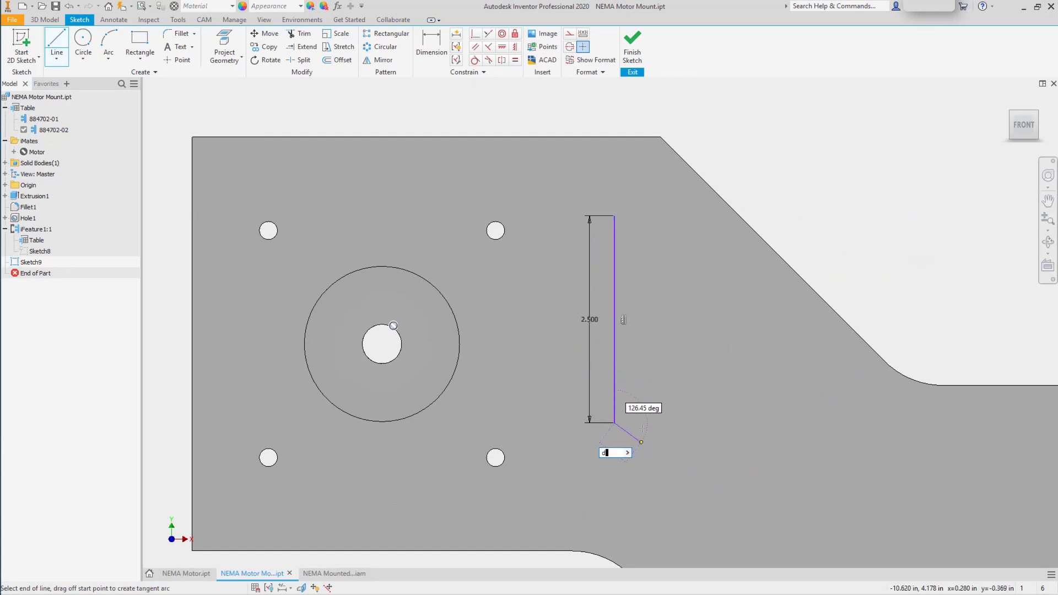
key("Escape")
key("Escape")
- Dimension the vertical line's horizontal distance from the centre of the central motor hole as 3.5 in
key("d")
left_click(616, 384)
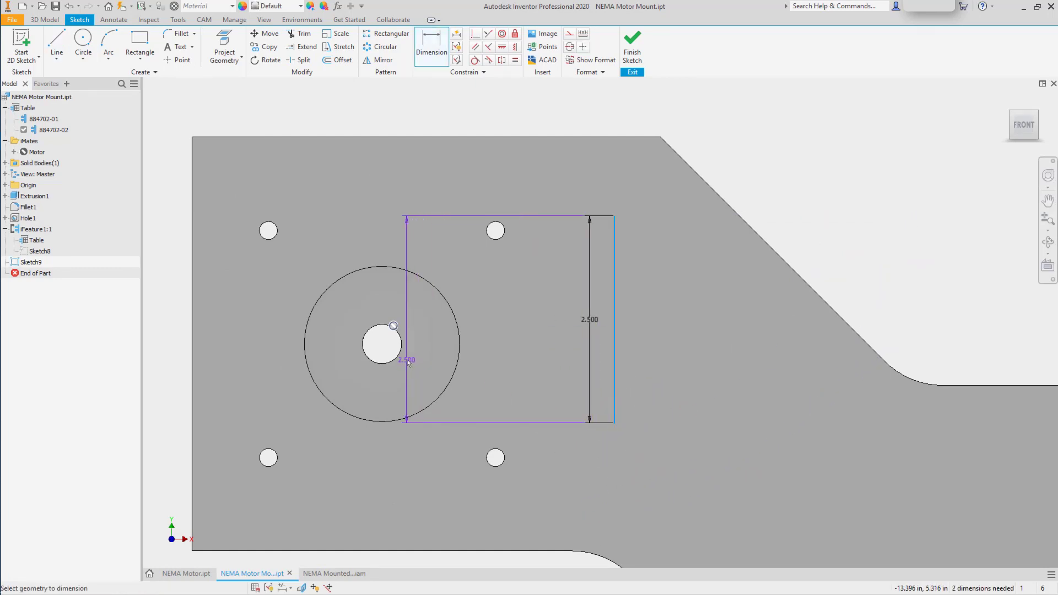
left_click(399, 354)
middle_click_drag(479, 553, 495, 480)
left_click(499, 523)
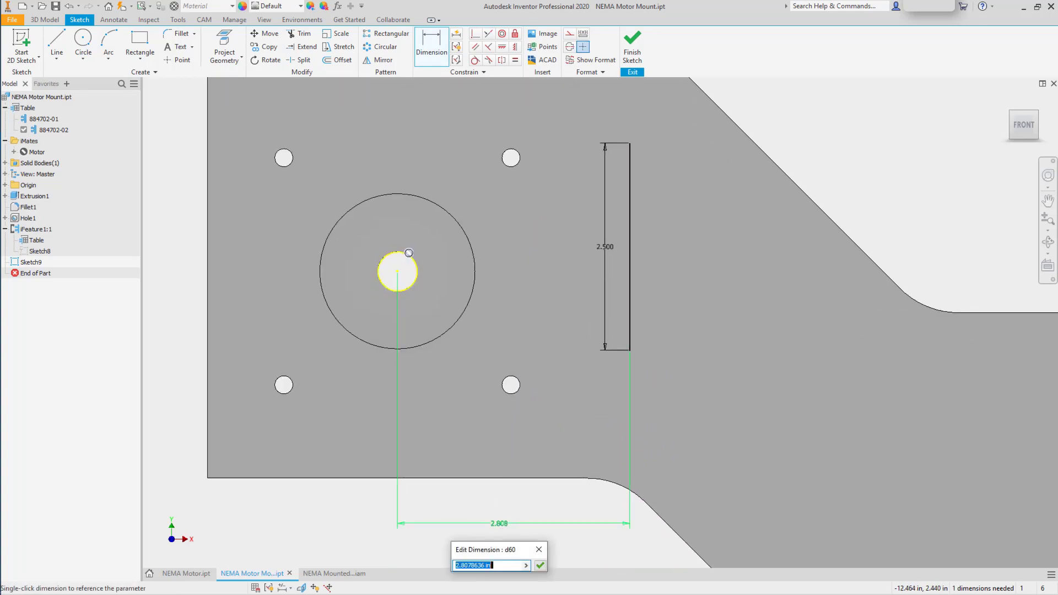
key("Return")
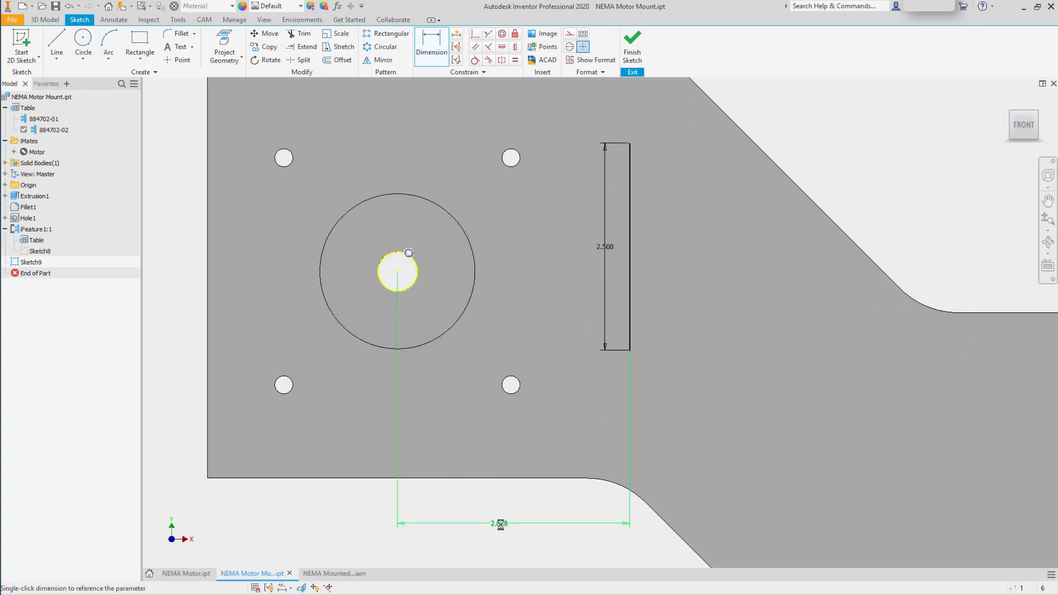
- Constrain the line's midpoint horizontally to the central motor hole's centre, and finish the sketch
left_click(502, 47)
left_click(688, 247)
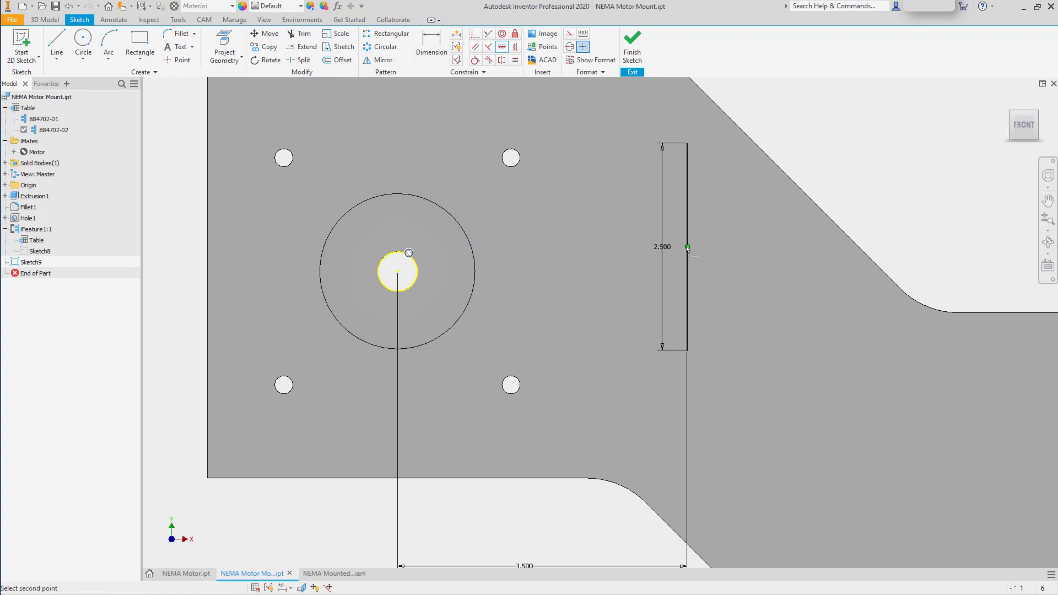
left_click(397, 271)
scroll(495, 349, "up", 2)
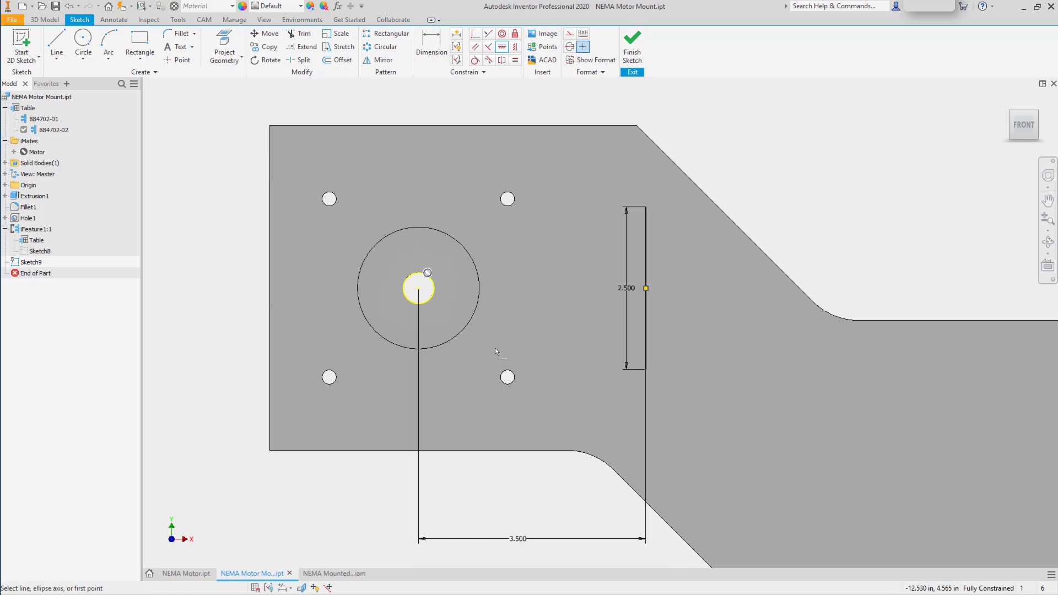
left_click(634, 49)
- Create through-all clearance holes at both line endpoints for 1/4 Ansi Unified Flat Head Machine Screws with Normal fit
key("h")
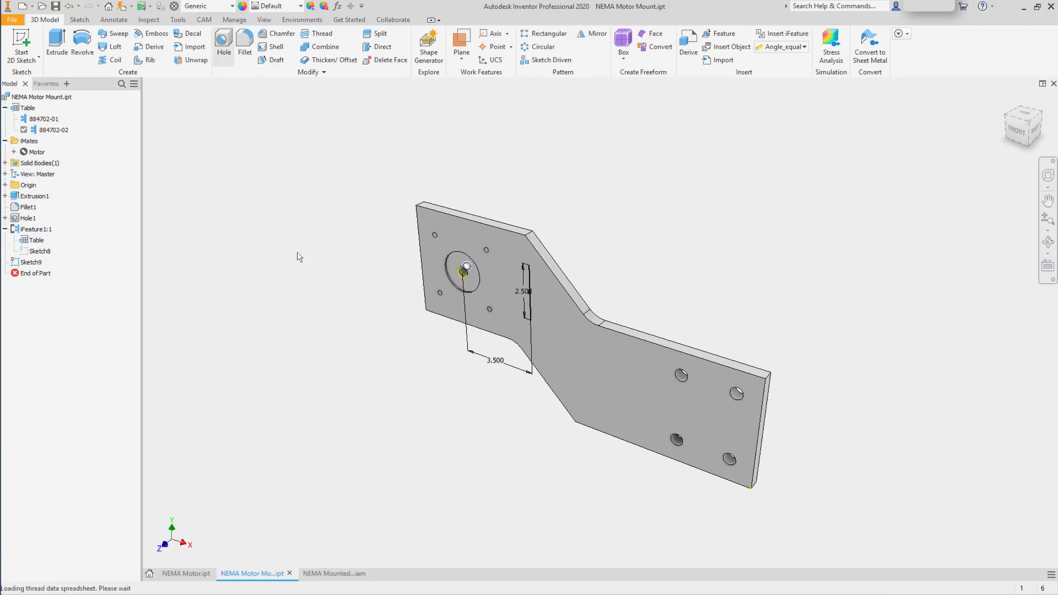
left_click(530, 319)
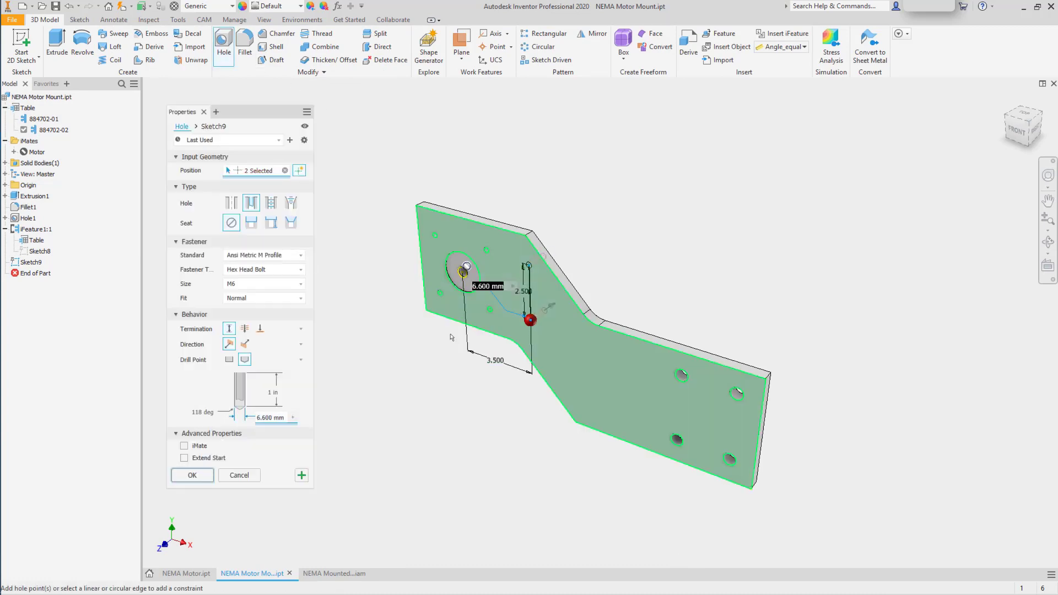
left_click(274, 260)
left_click(272, 277)
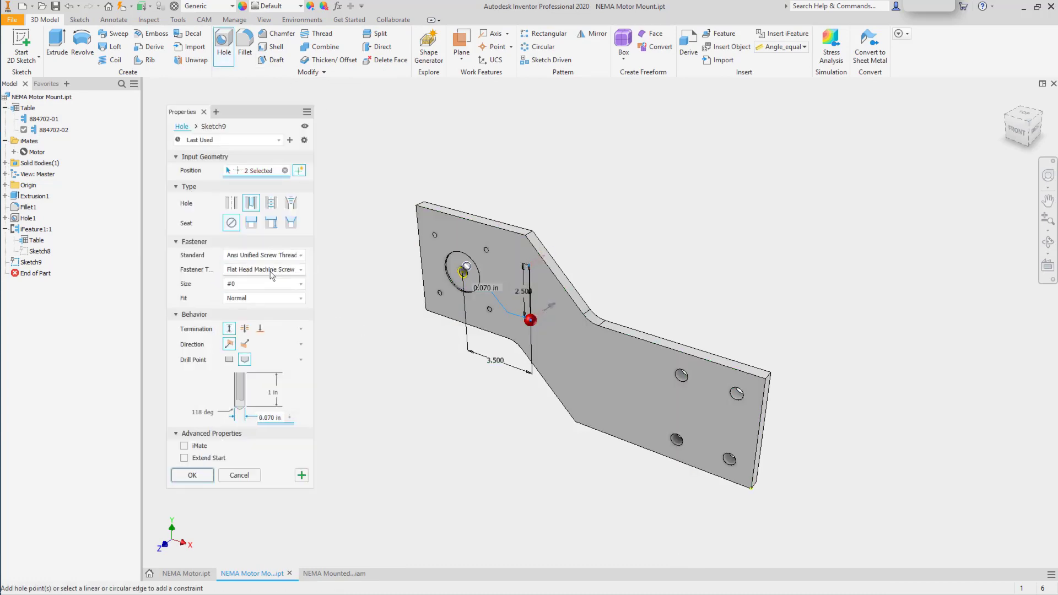
left_click(265, 284)
left_click(259, 417)
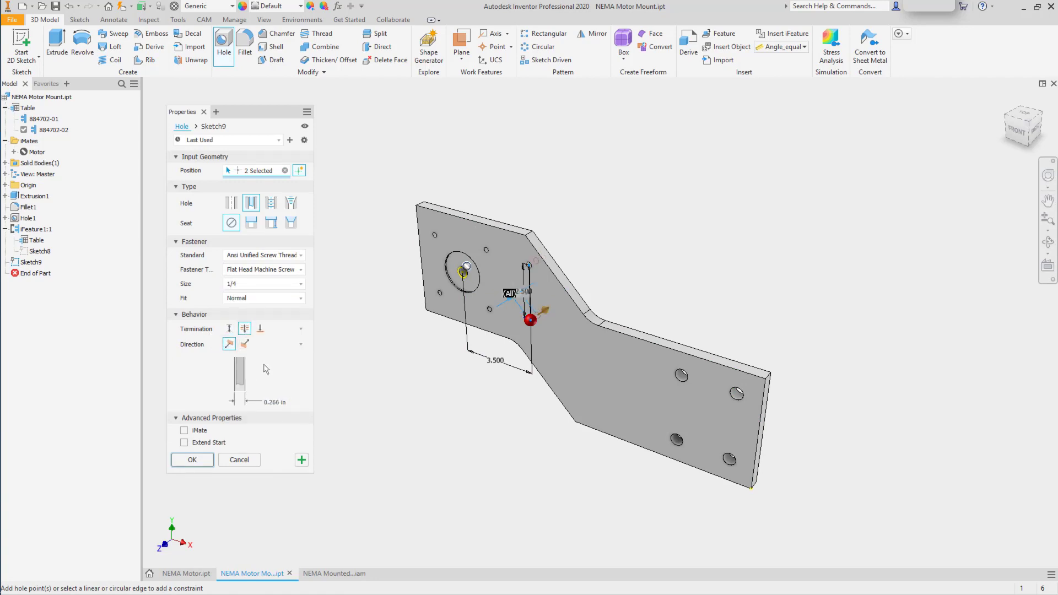
left_click(204, 462)
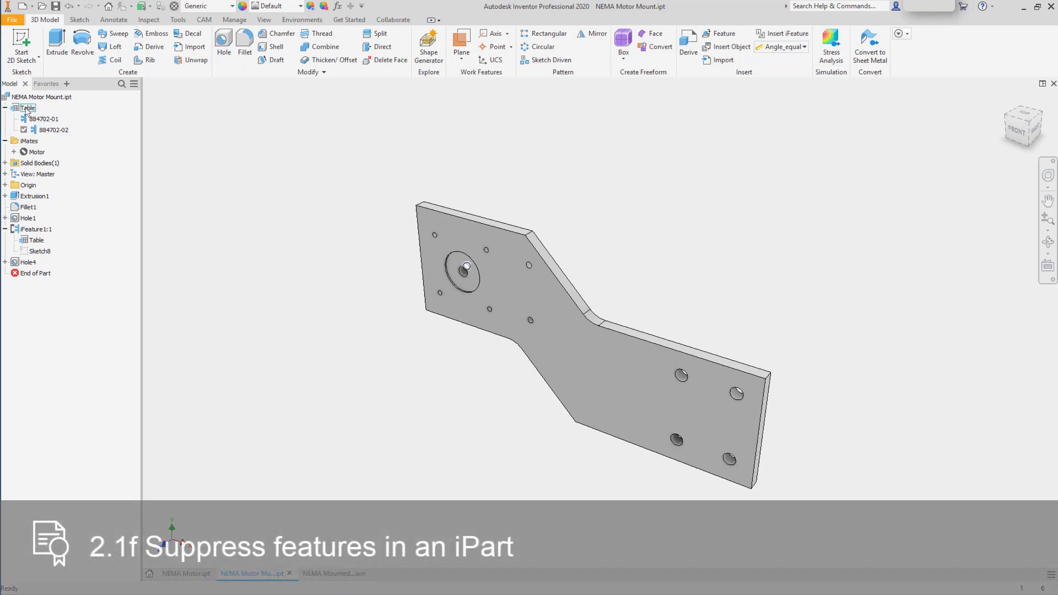
- Activate mount member 884702-01, and switch to NEMA Mounted motor.iam and update the assembly
double_click(43, 120)
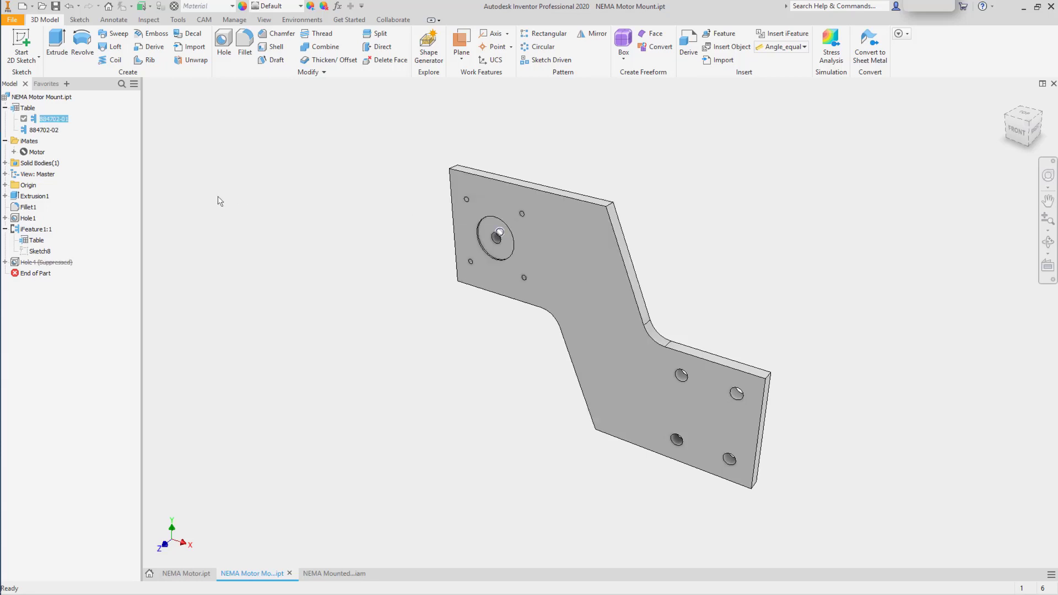
left_click(336, 573)
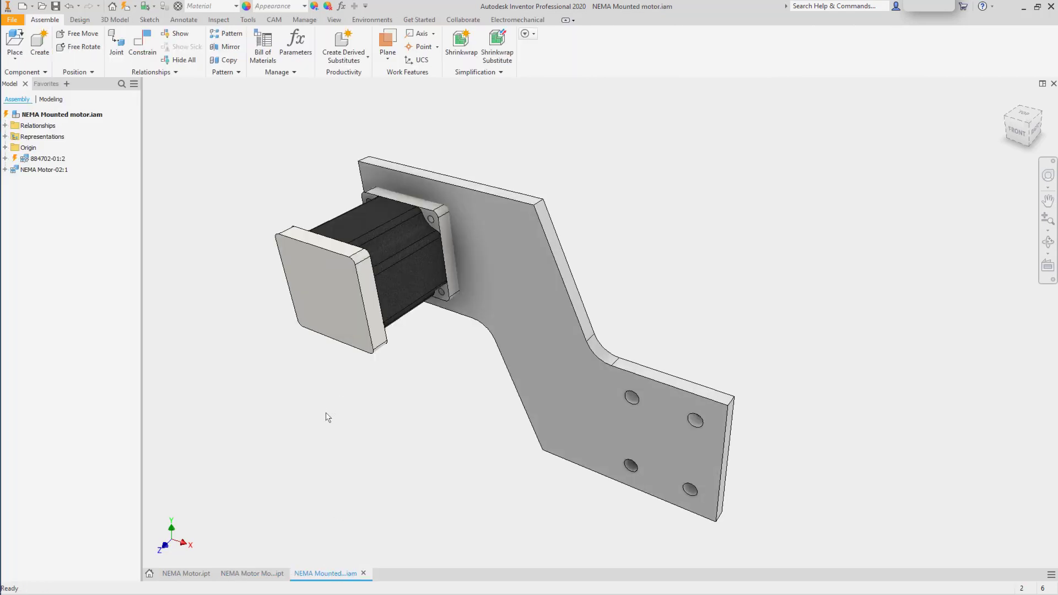
left_click(123, 6)
middle_click_drag(220, 205, 226, 206)
middle_click_drag(226, 206, 274, 210)
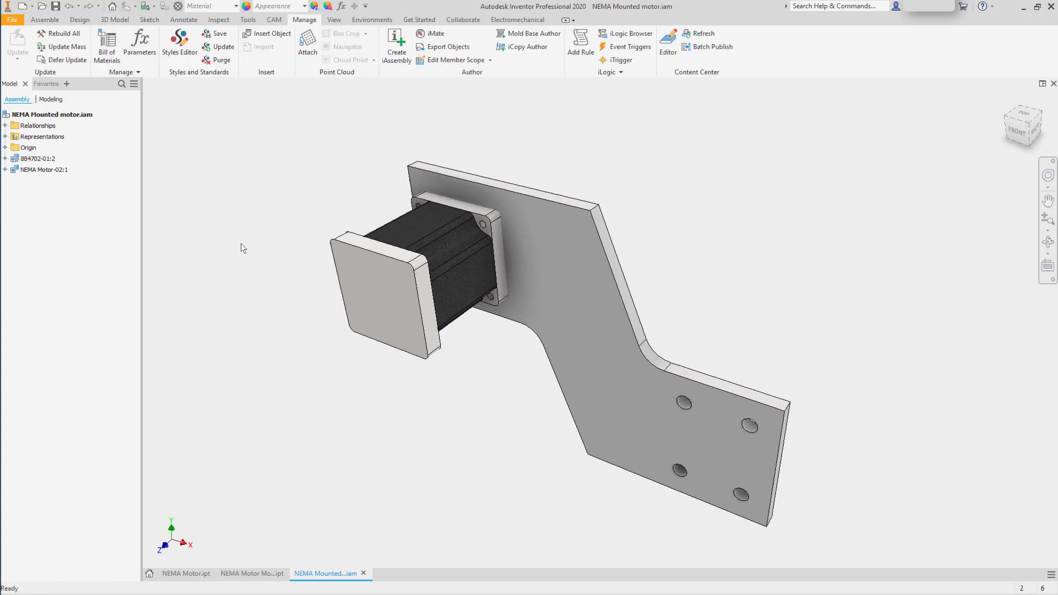
- Start an iAssembly and add the NEMA Motor Mount's Table Replace as a column in its member table
left_click(395, 45)
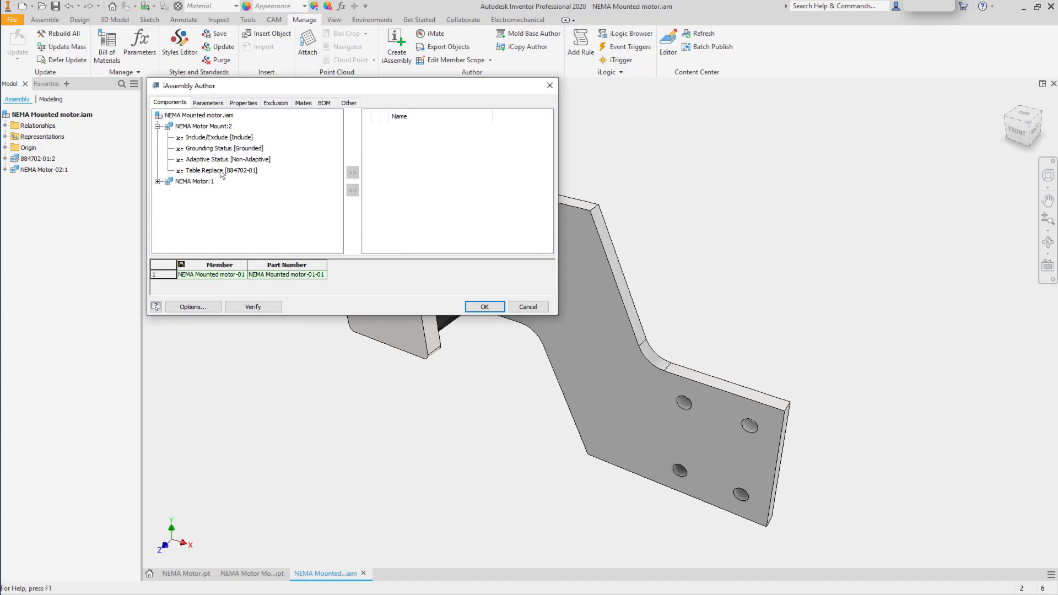
double_click(221, 171)
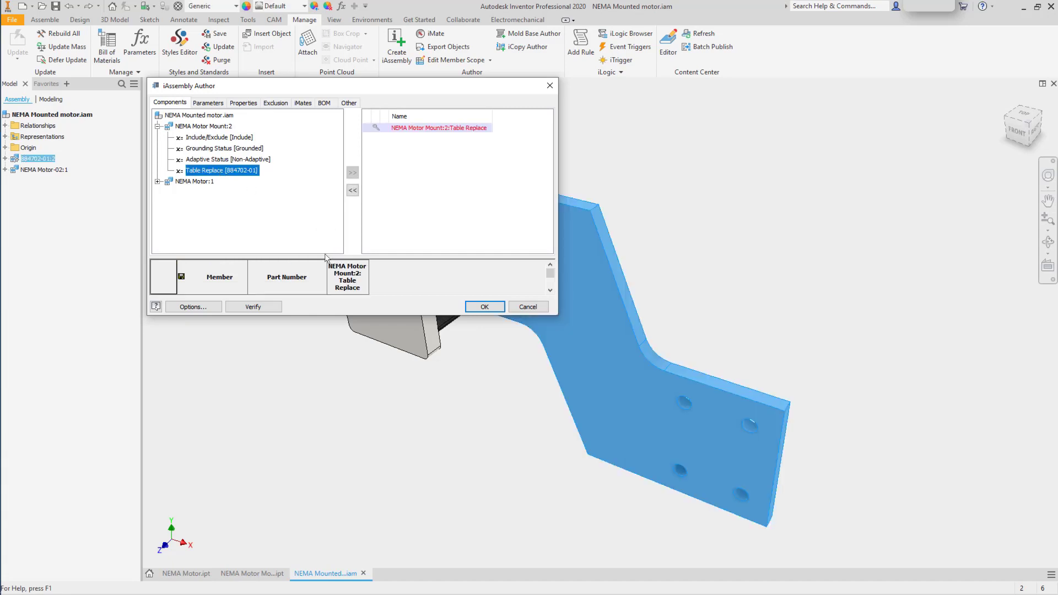
left_click_drag(323, 258, 323, 209)
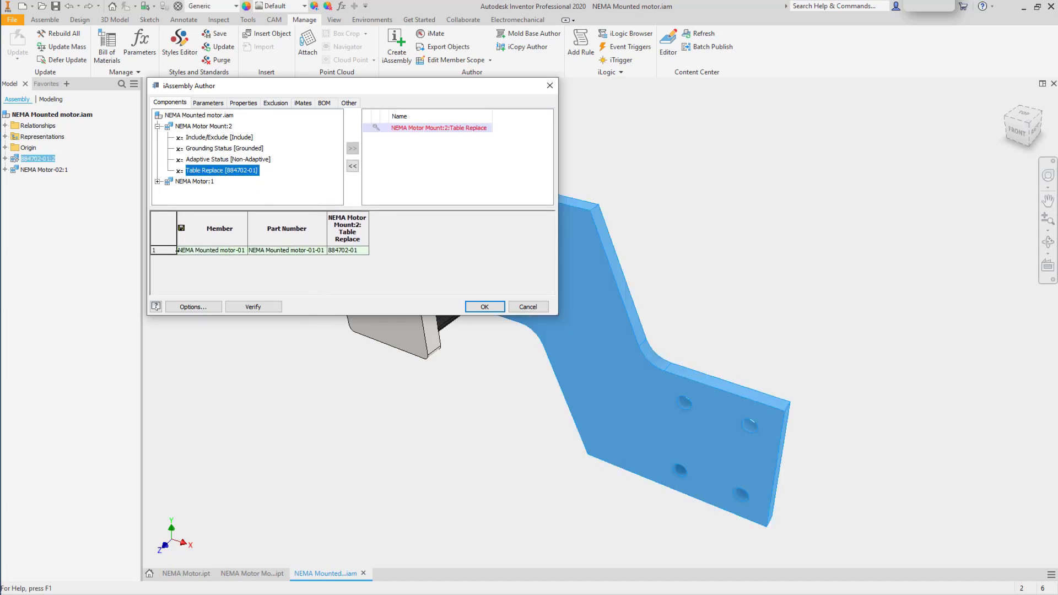
- Insert a second iAssembly member row with the motor mount's Table Replace set to 884702-02, and create the iAssembly
right_click(168, 250)
left_click(213, 259)
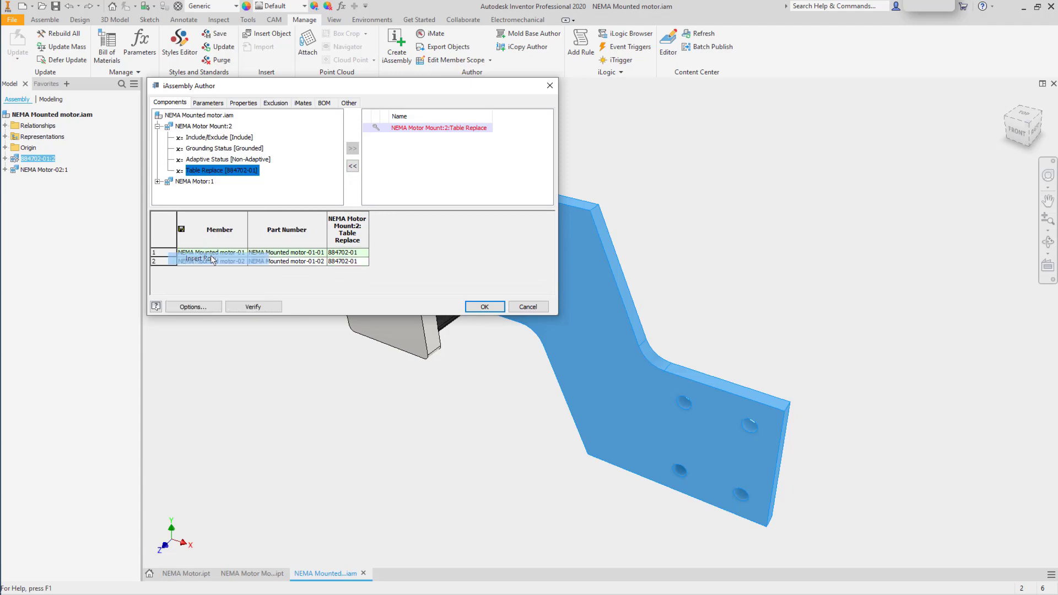
left_click(347, 262)
left_click(363, 261)
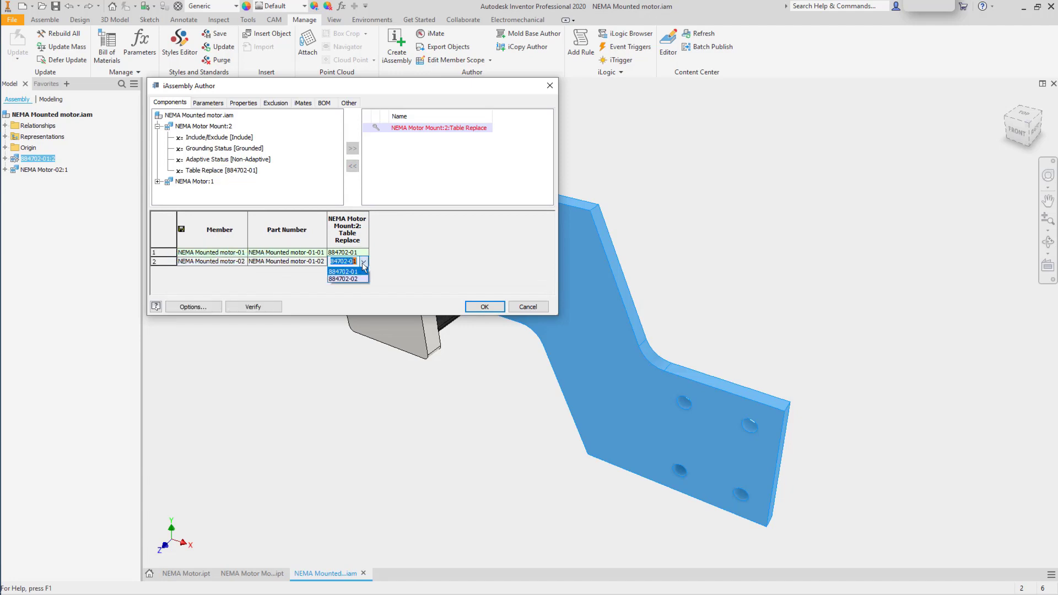
left_click(347, 279)
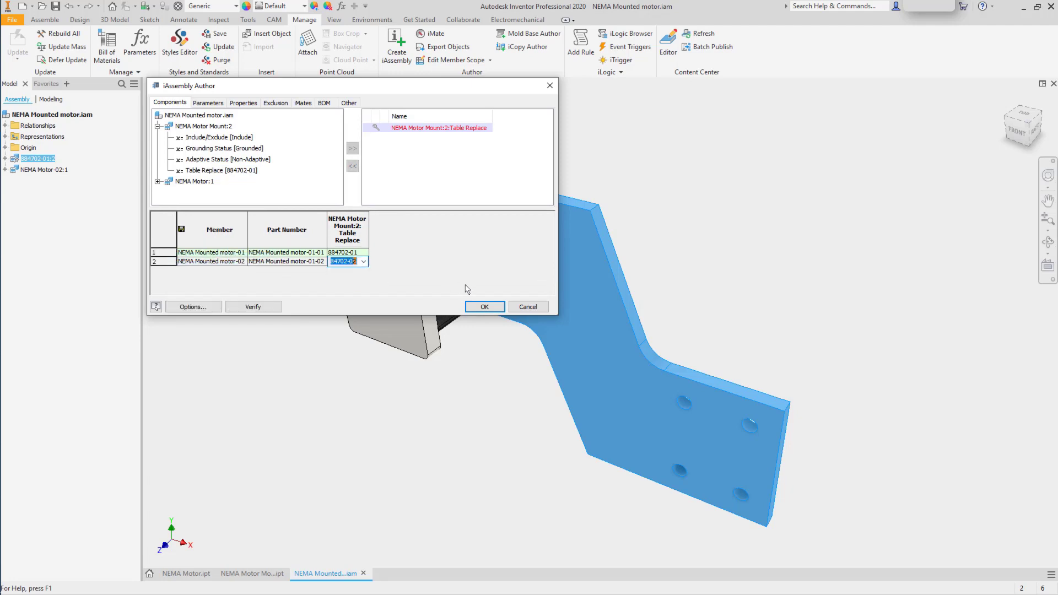
left_click(484, 306)
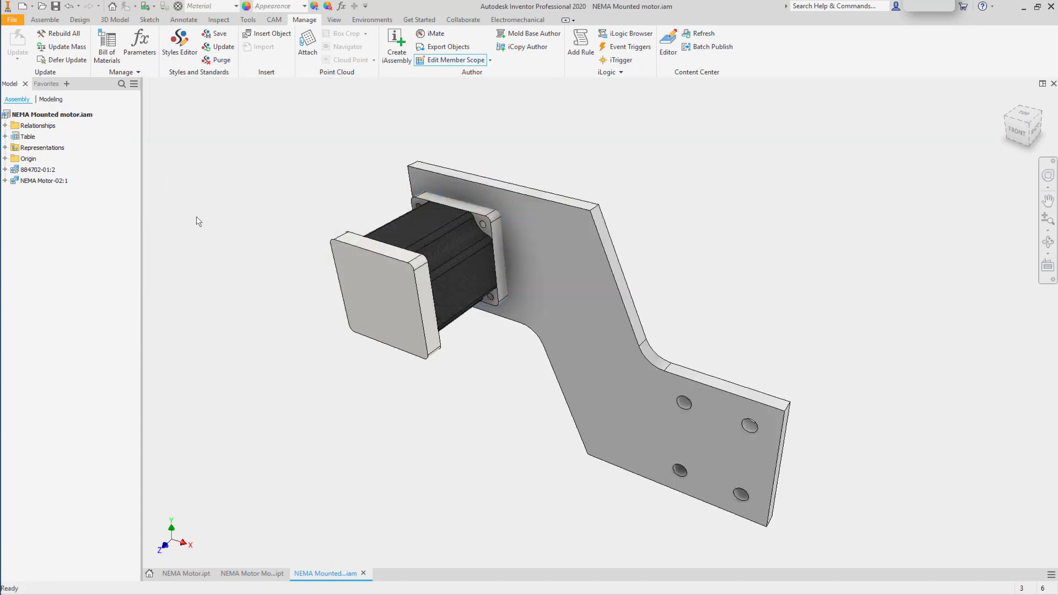
- Activate member NEMA Mounted motor-02 and place one NEMA Motor Guard.ipt below the motor
left_click(5, 136)
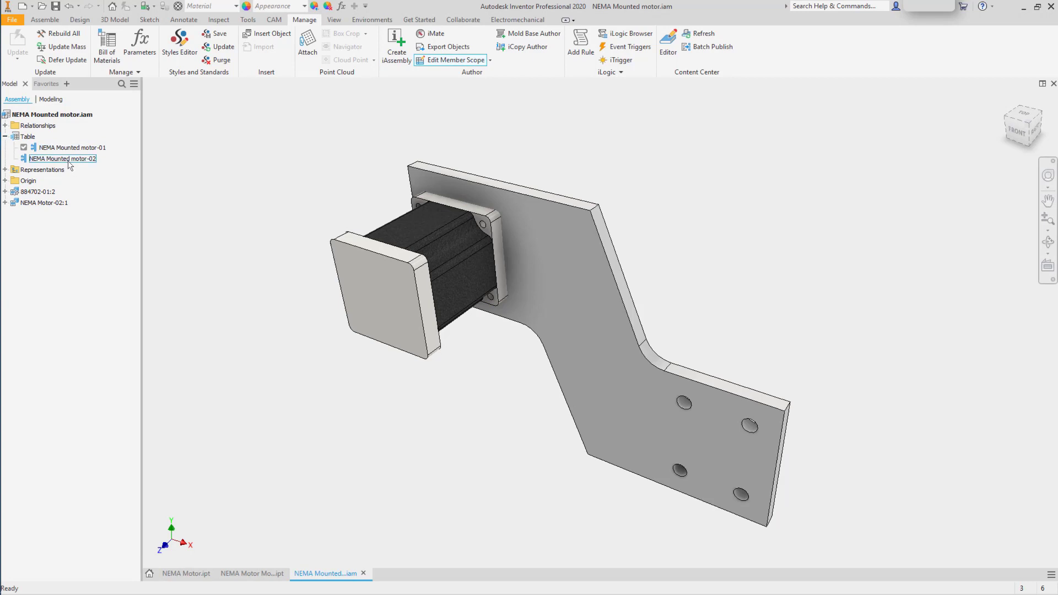
double_click(65, 159)
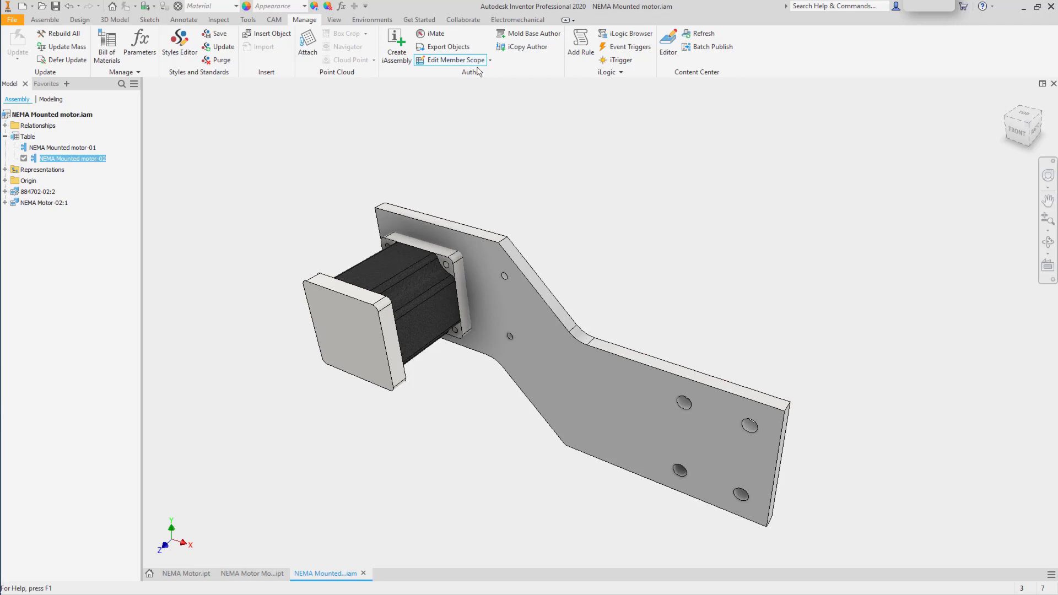
left_click(44, 20)
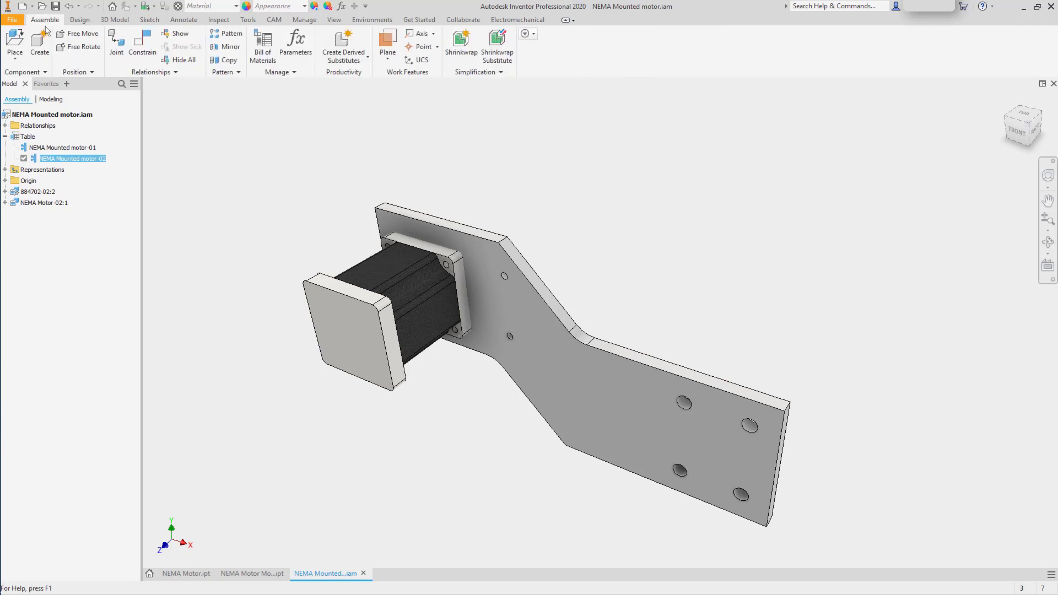
key("p")
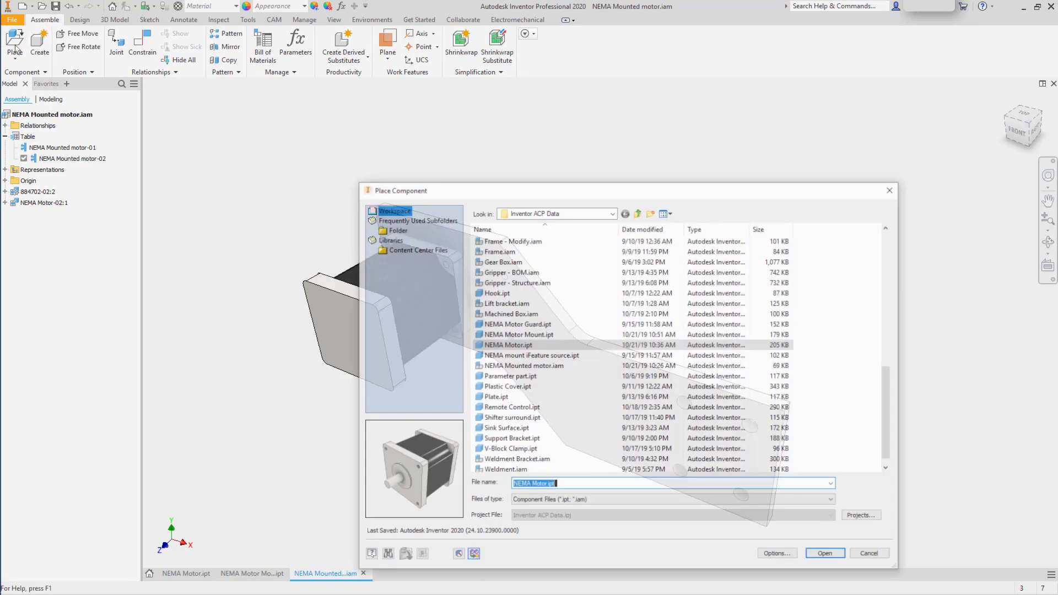
left_click(527, 335)
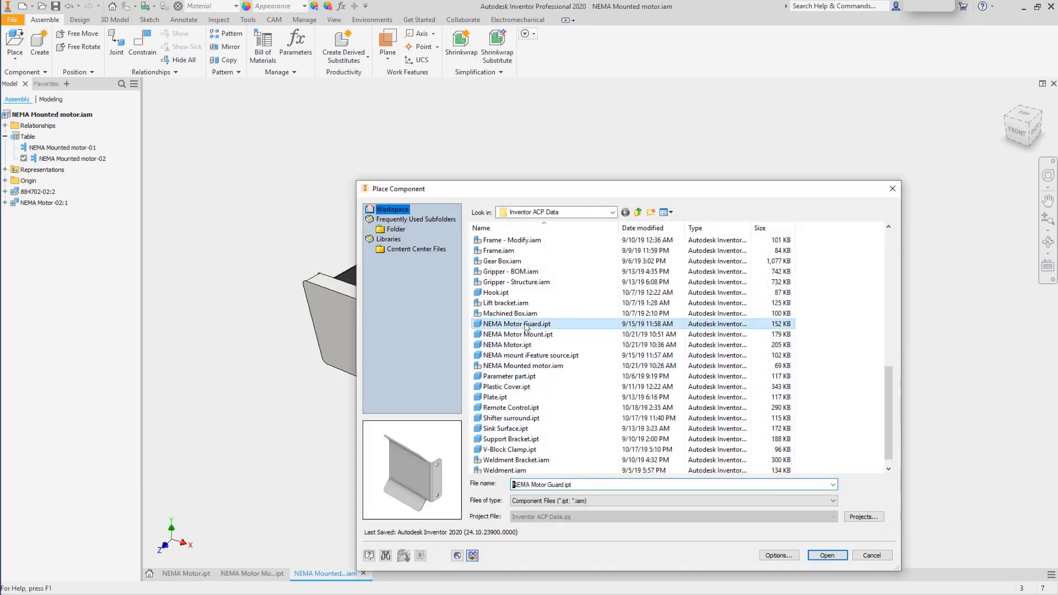
left_click(826, 555)
left_click(370, 442)
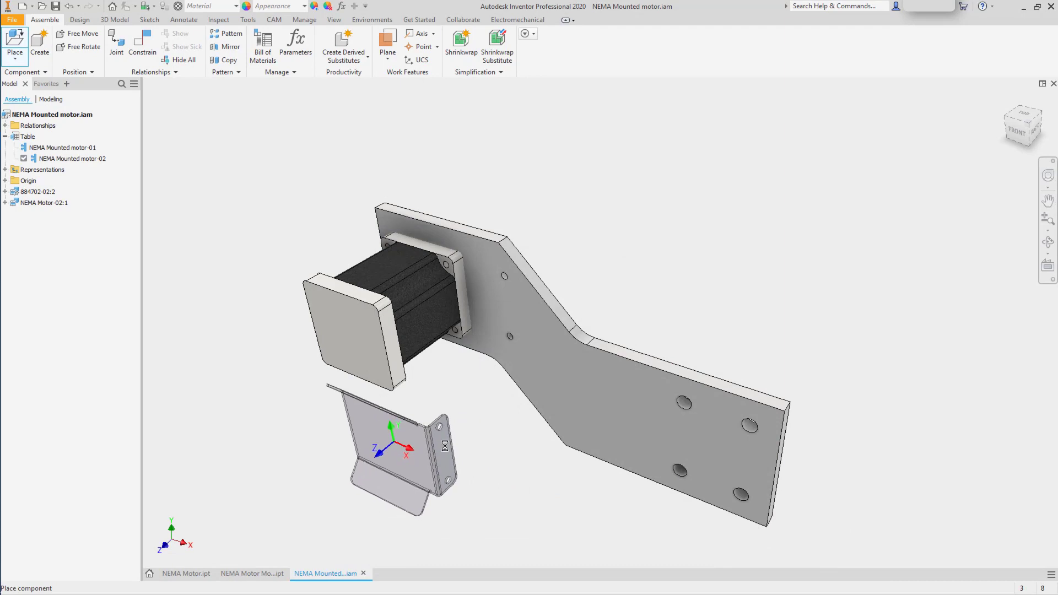
right_click(481, 411)
left_click(511, 410)
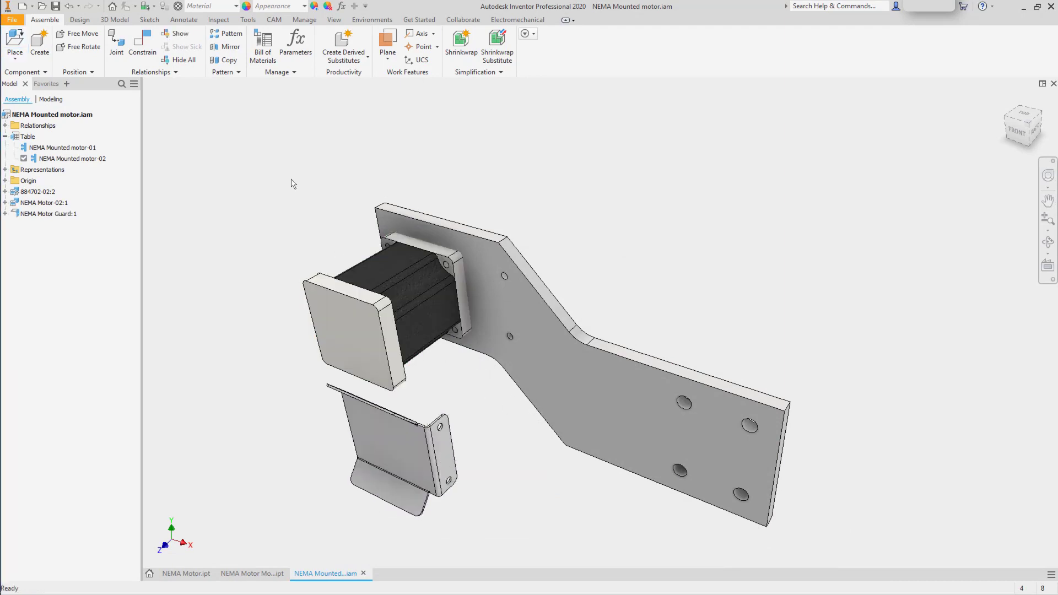
- Connect the guard's upper flange hole to the mount's lower small hole with a rotational joint, aligning the guard with the mount
left_click(117, 45)
left_click(441, 428)
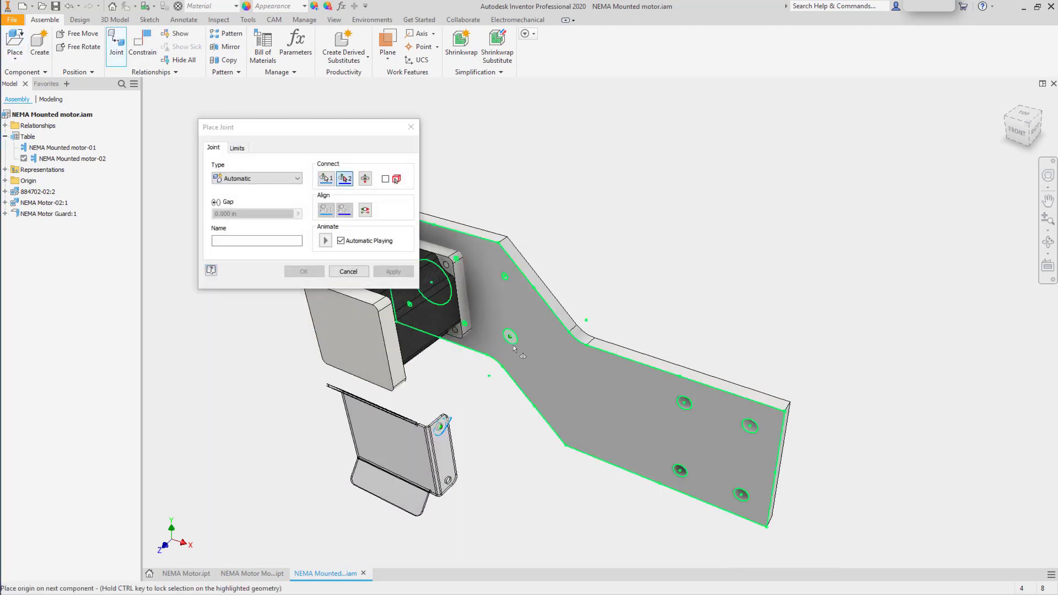
left_click(510, 337)
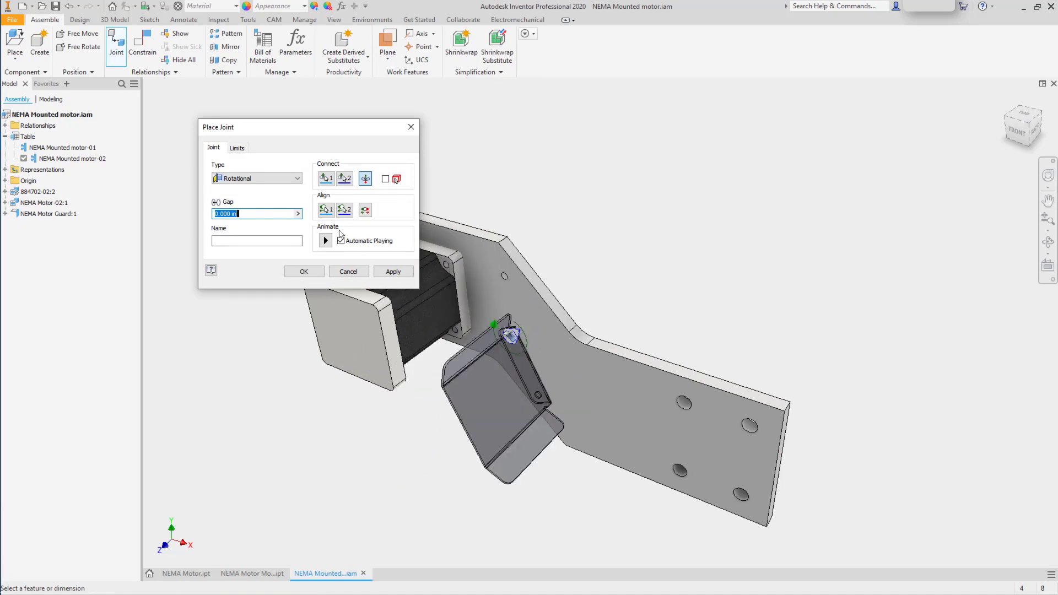
left_click(327, 211)
left_click(464, 289)
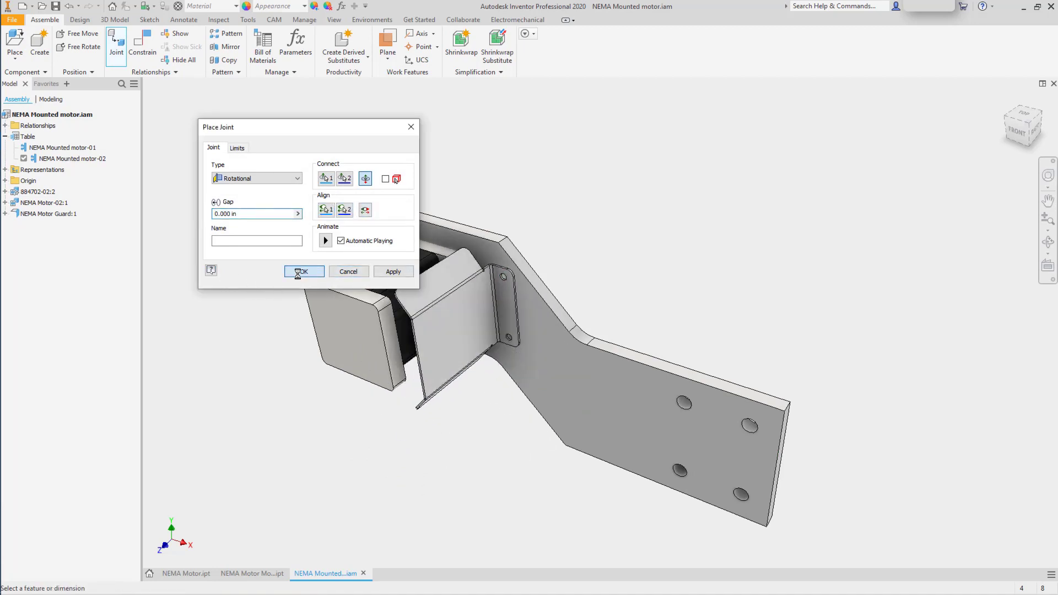
left_click(302, 271)
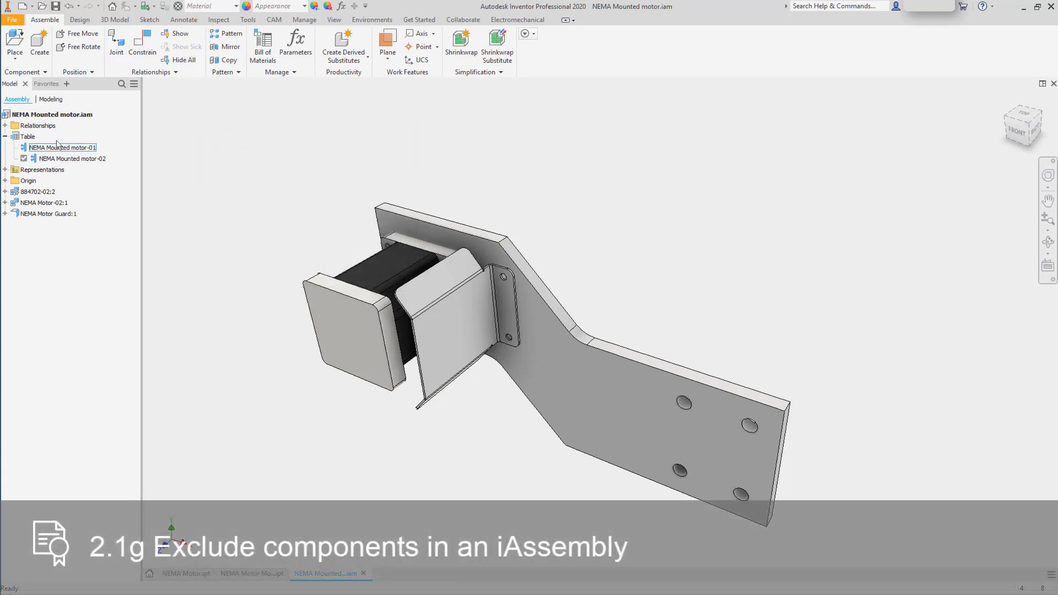
- Review the motor guard's Include/Exclude settings in the iAssembly table without changing them, and activate member NEMA Mounted motor-01
double_click(27, 136)
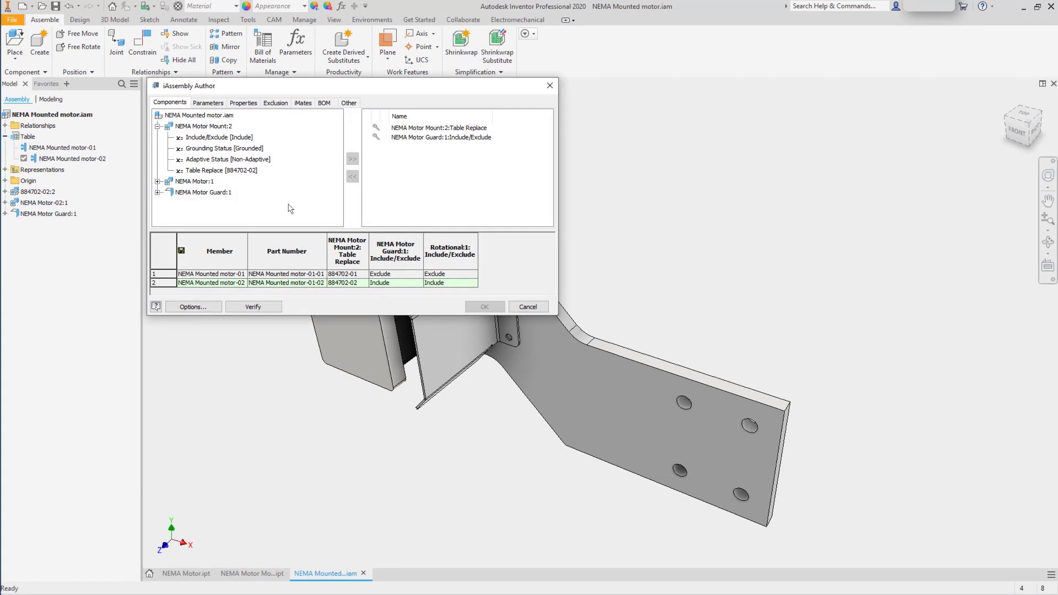
left_click(157, 192)
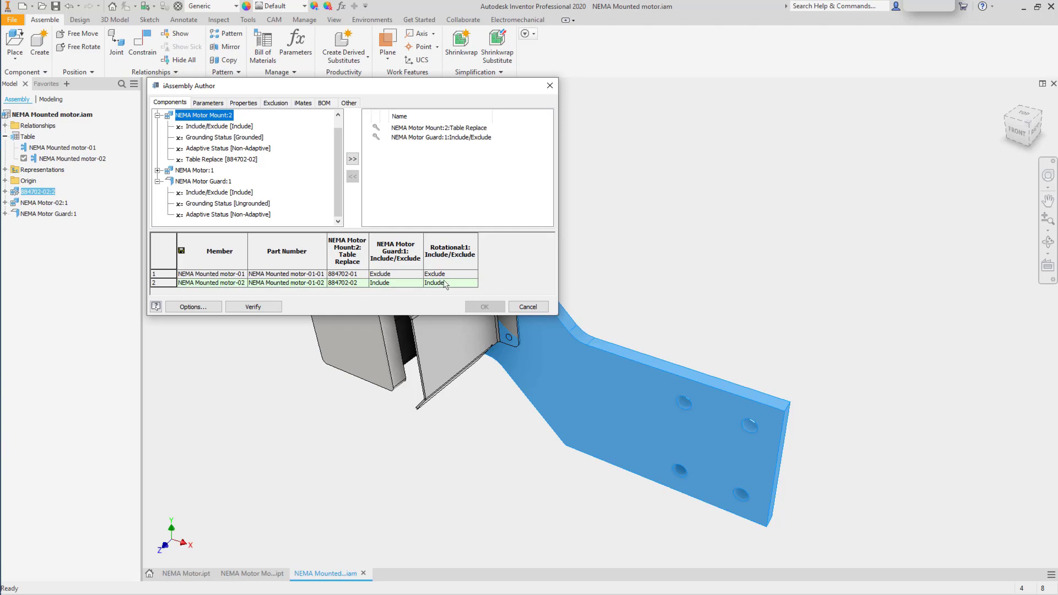
left_click(528, 307)
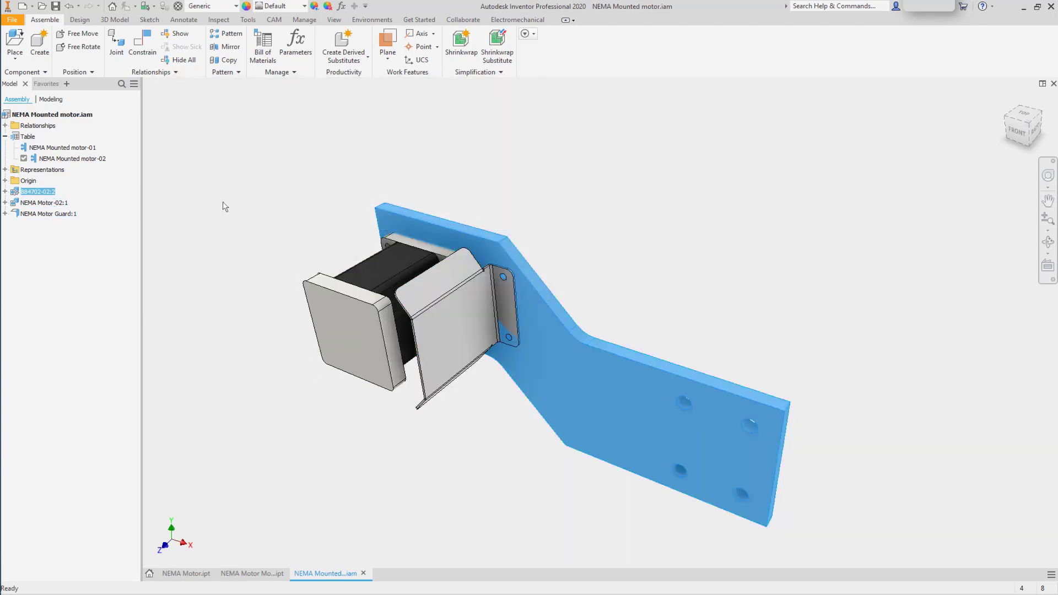
double_click(81, 147)
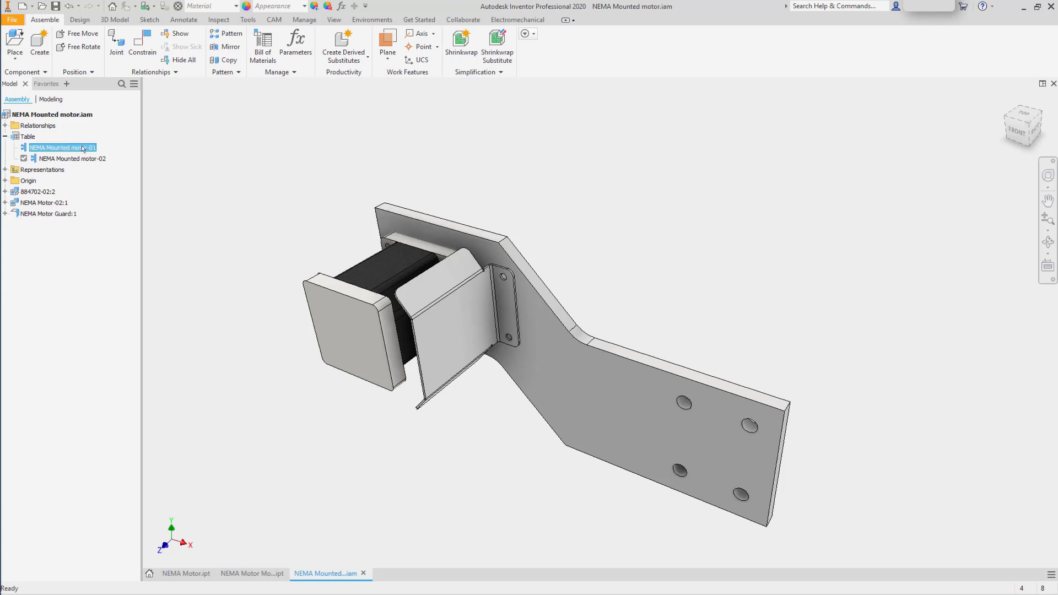